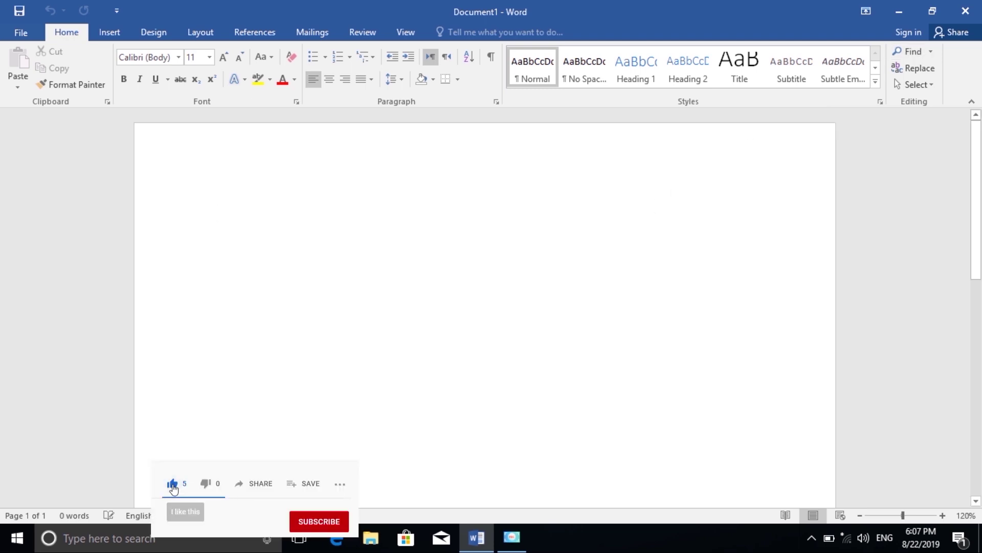
# Step: Generate sample paragraphs with =rand(44), then select the word 'help' in the Video paragraph
pyautogui.write('=rand')
pyautogui.write('(')
pyautogui.write('44')
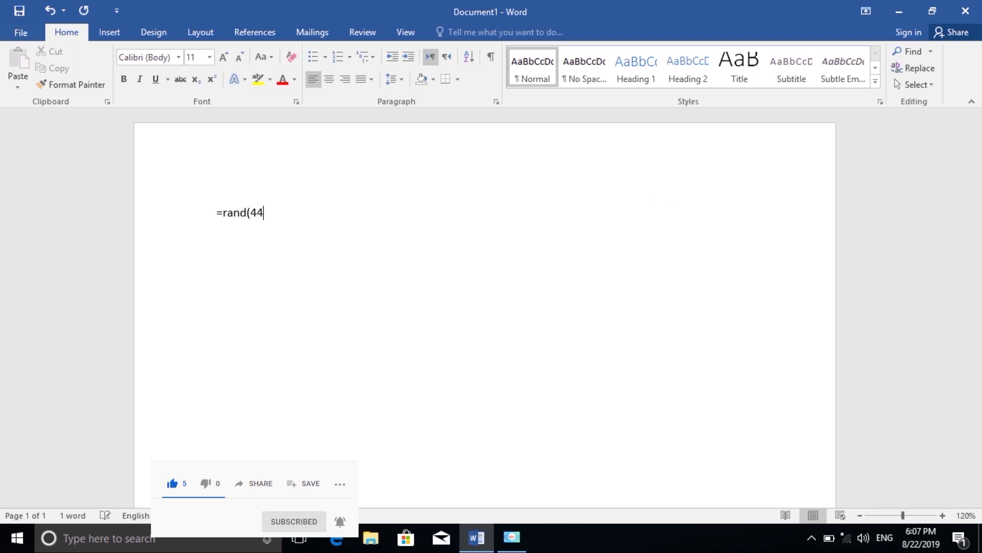
pyautogui.write(')')
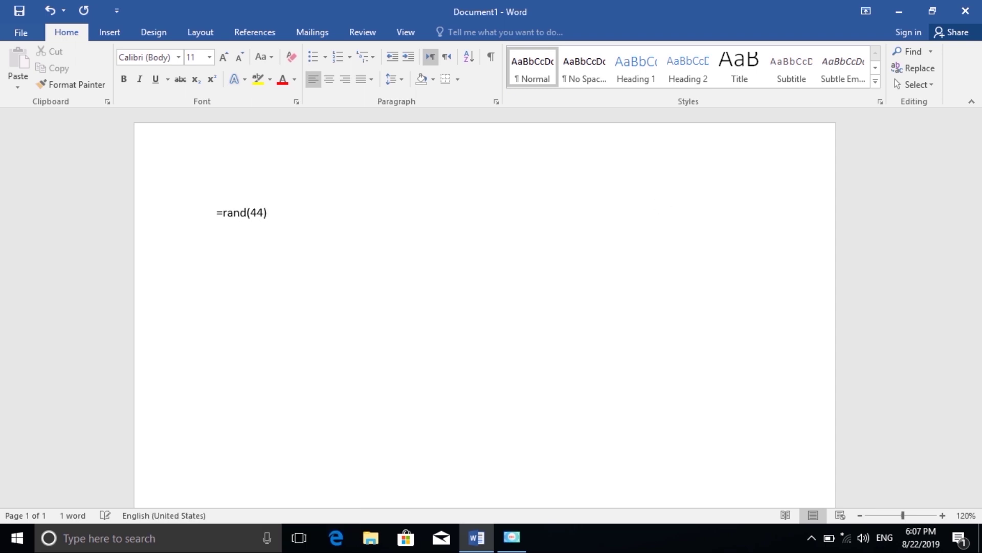
pyautogui.press('Return')
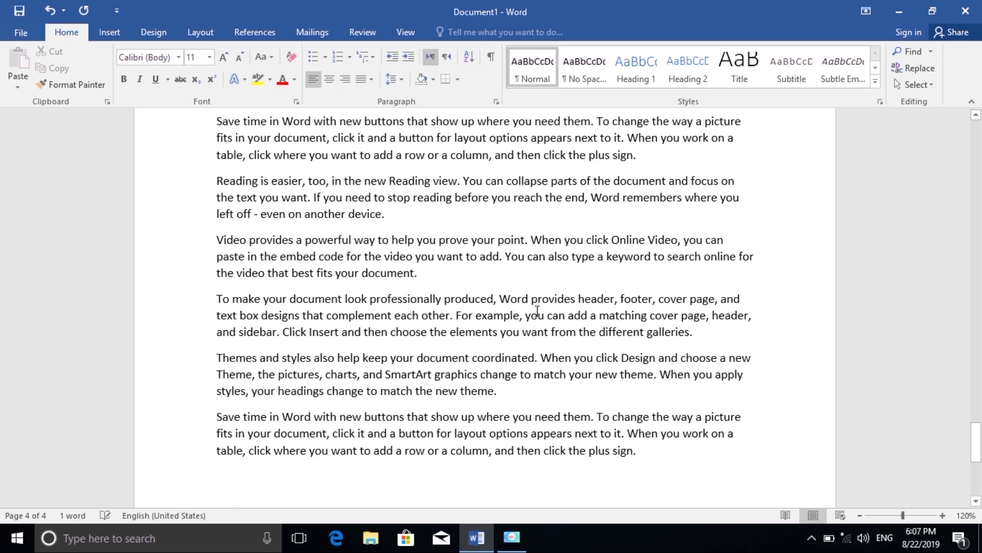
pyautogui.doubleClick(407, 241)
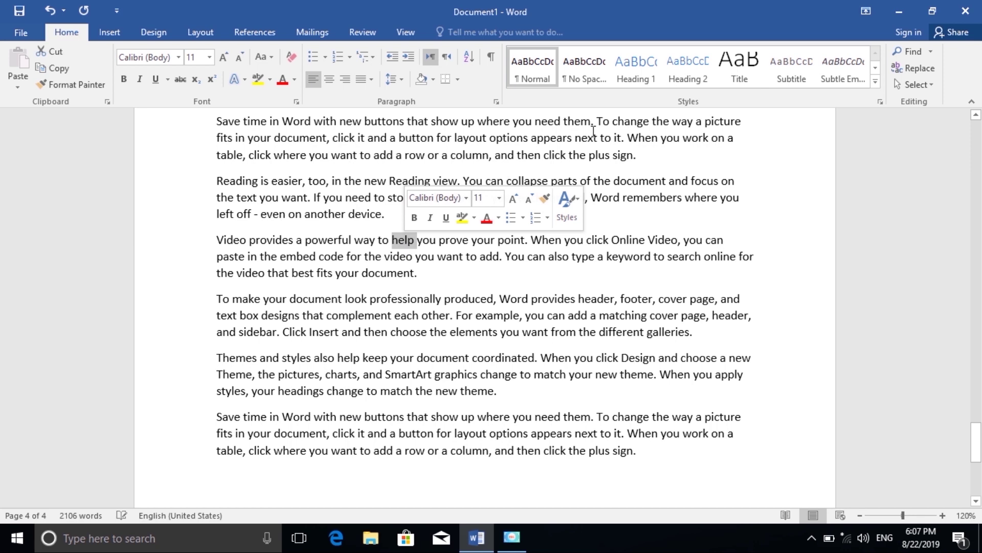
pyautogui.moveTo(976, 442)
pyautogui.mouseDown()
pyautogui.moveTo(980, 252)
pyautogui.moveTo(886, 221)
pyautogui.mouseUp()
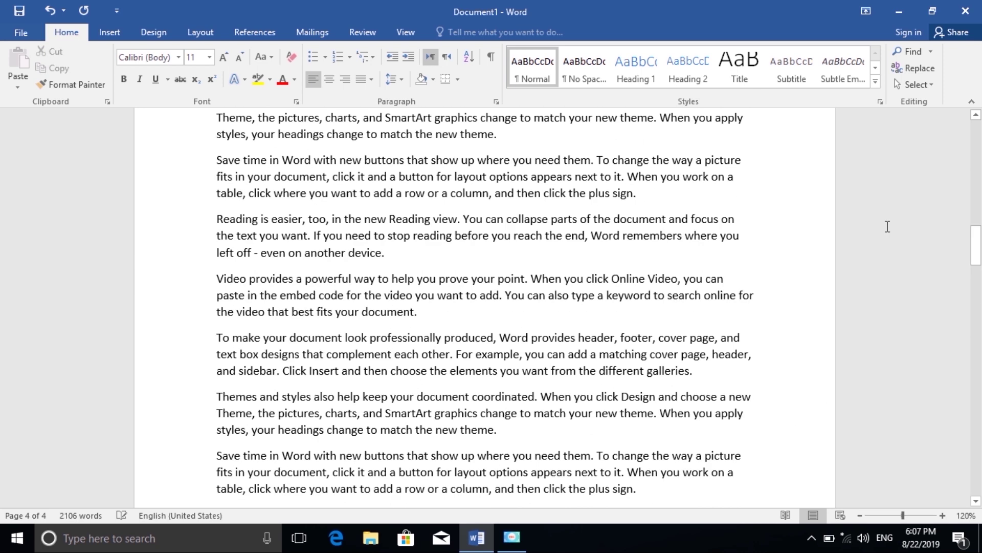
pyautogui.click(913, 52)
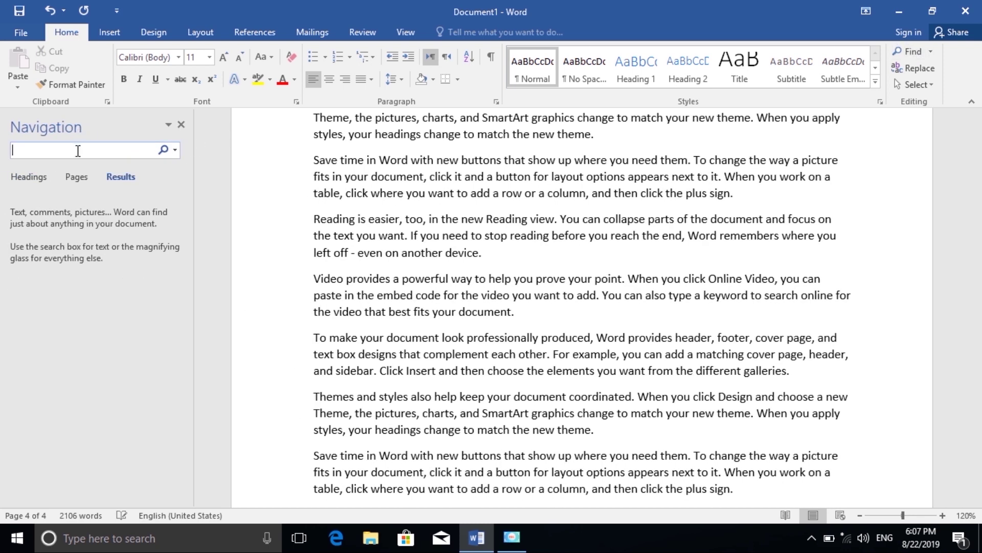
pyautogui.write('help')
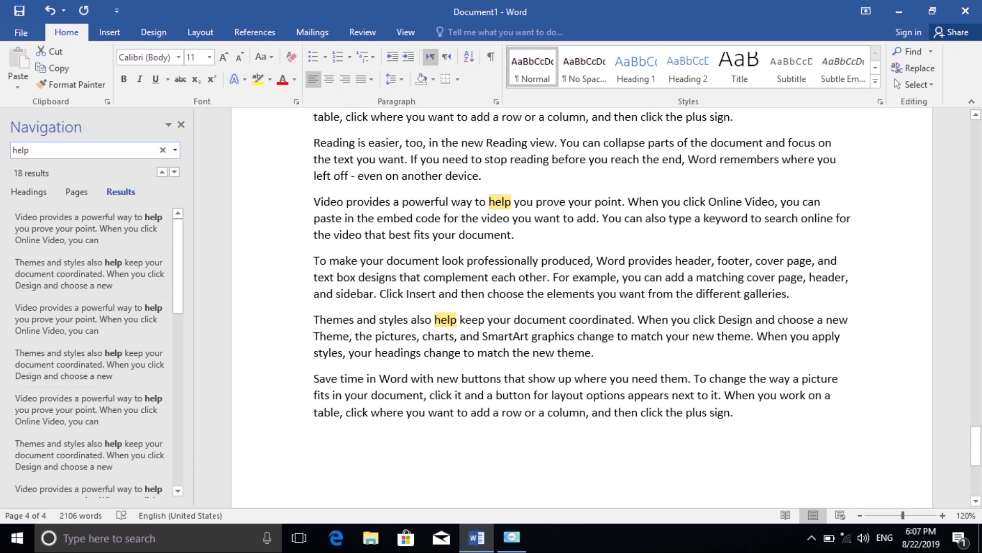
pyautogui.doubleClick(506, 207)
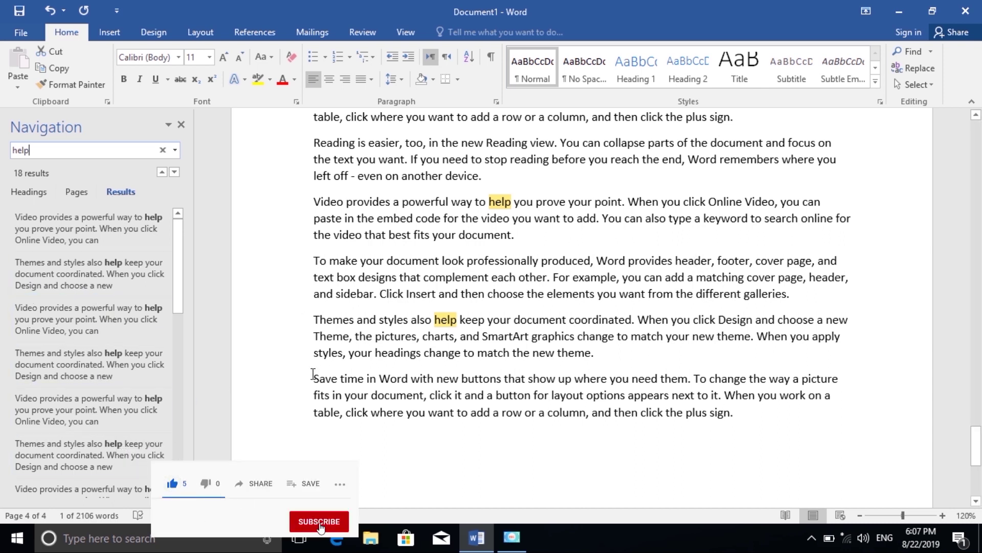
pyautogui.click(181, 128)
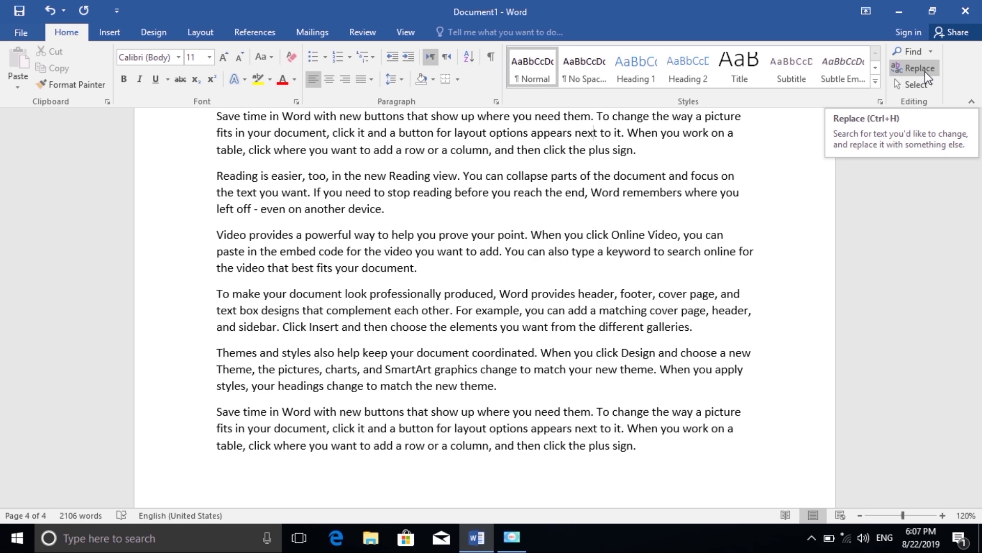
# Step: Set Find and Replace to change 'video' to 'audio' and replace the first occurrence
pyautogui.click(925, 72)
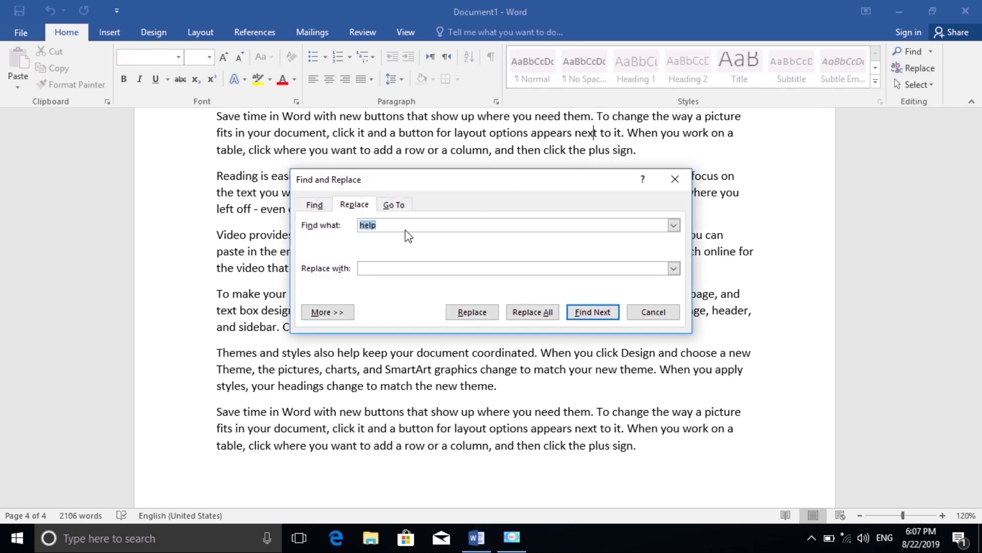
pyautogui.click(400, 226)
pyautogui.press('BackSpace')
pyautogui.press('BackSpace')
pyautogui.press('BackSpace')
pyautogui.press('BackSpace')
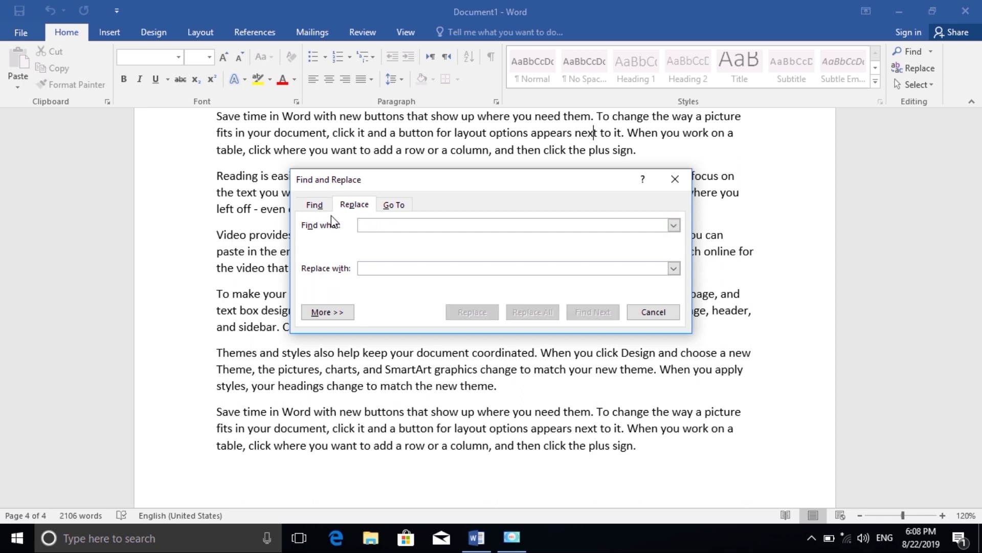
pyautogui.click(374, 269)
pyautogui.click(376, 225)
pyautogui.write('video')
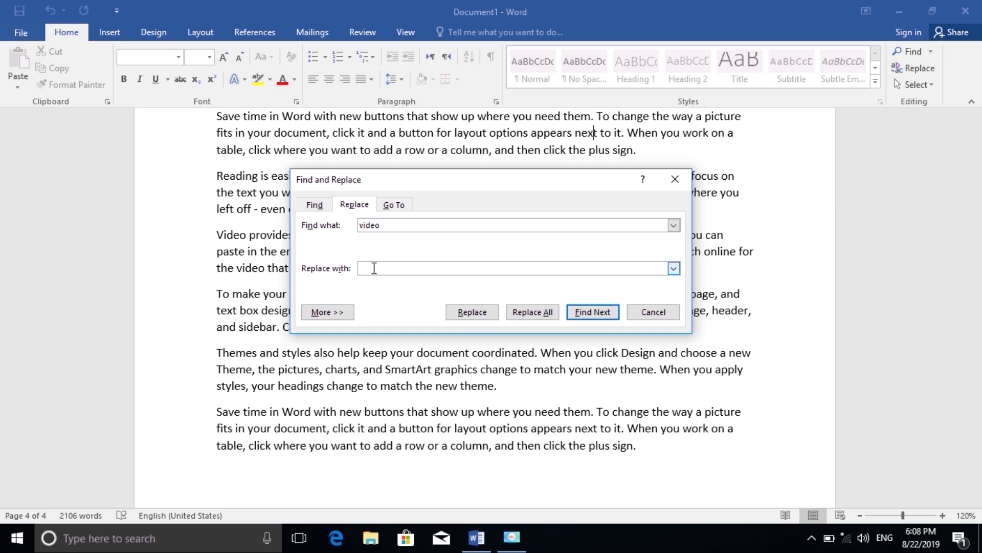
pyautogui.write('audio')
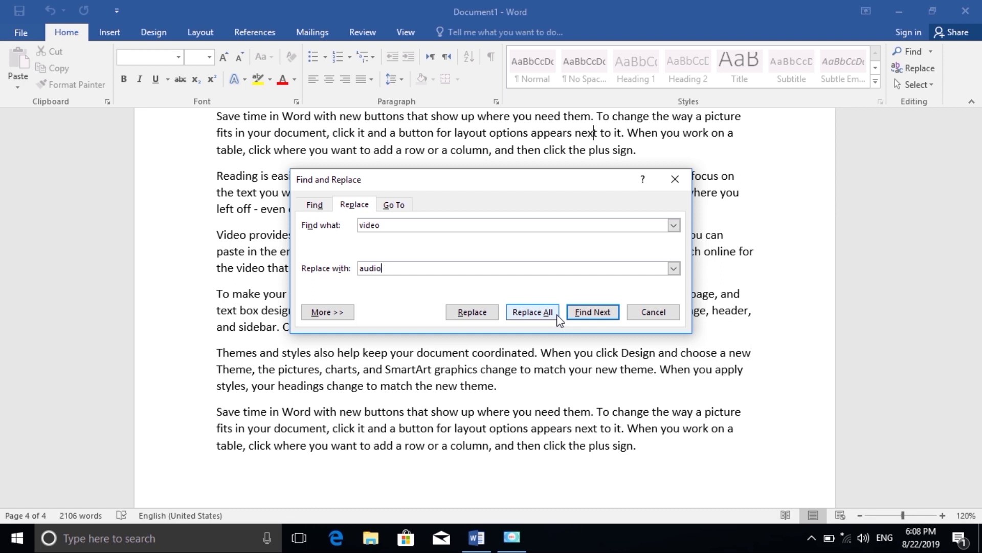
pyautogui.click(599, 314)
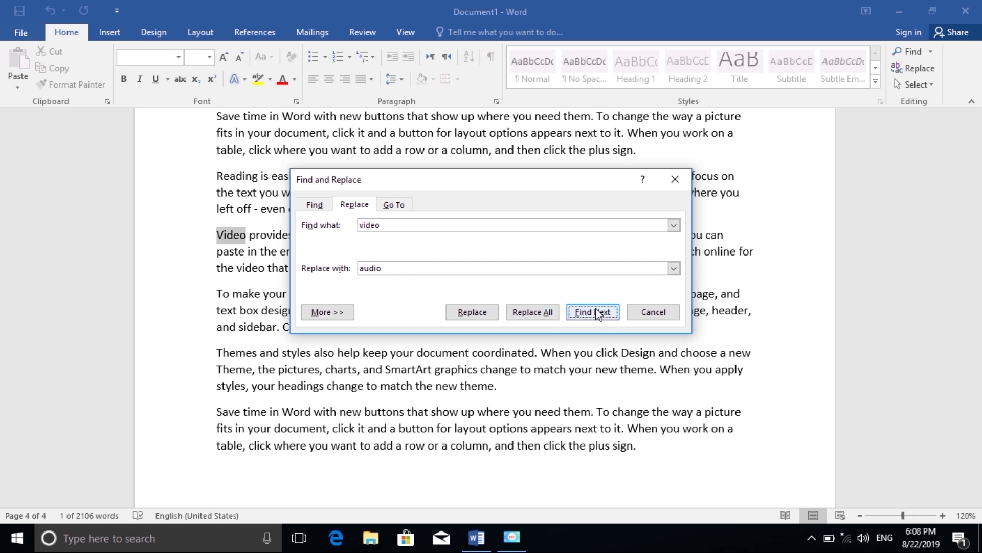
pyautogui.click(482, 316)
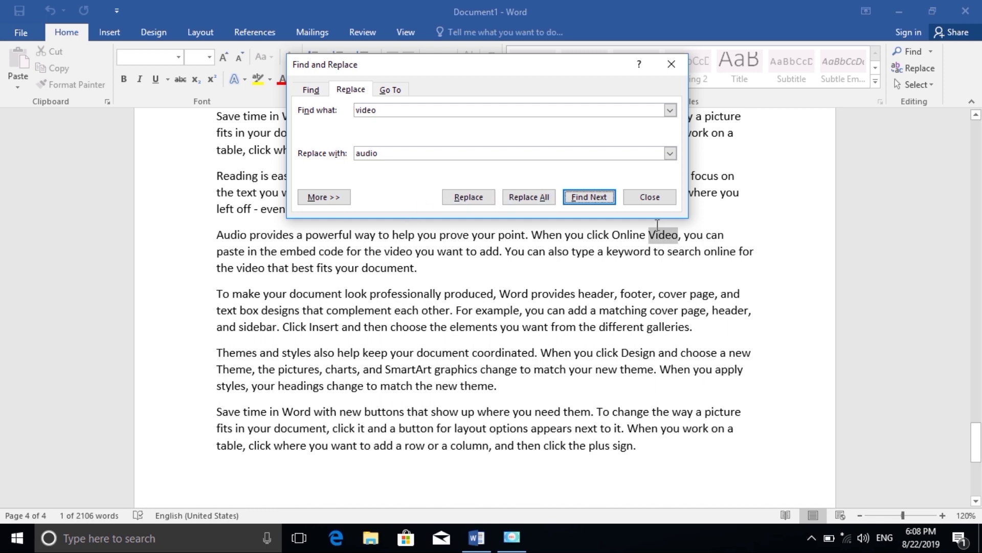
# Step: Replace two more occurrences, then Replace All (33 replacements) and close the dialog
pyautogui.click(475, 194)
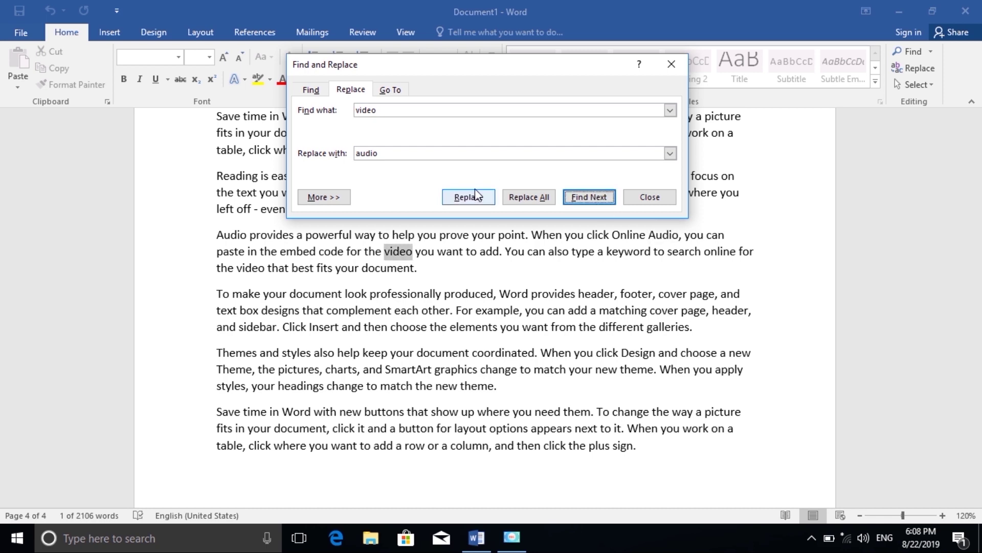
pyautogui.click(474, 200)
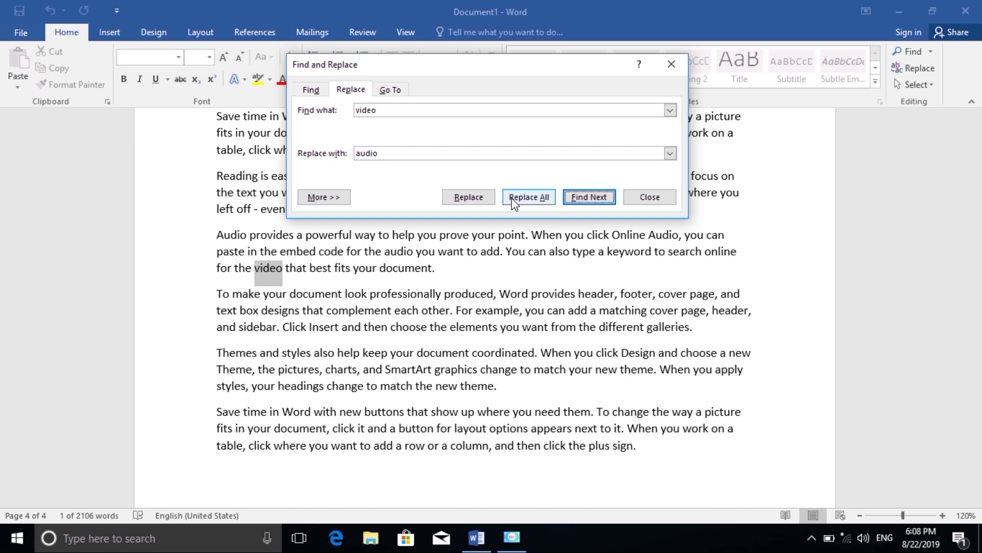
pyautogui.click(397, 153)
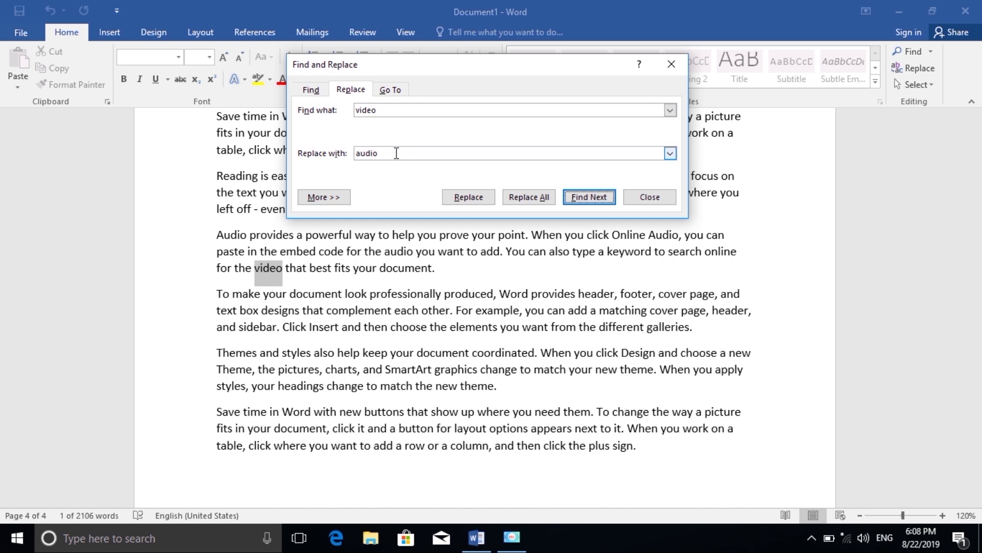
pyautogui.click(544, 199)
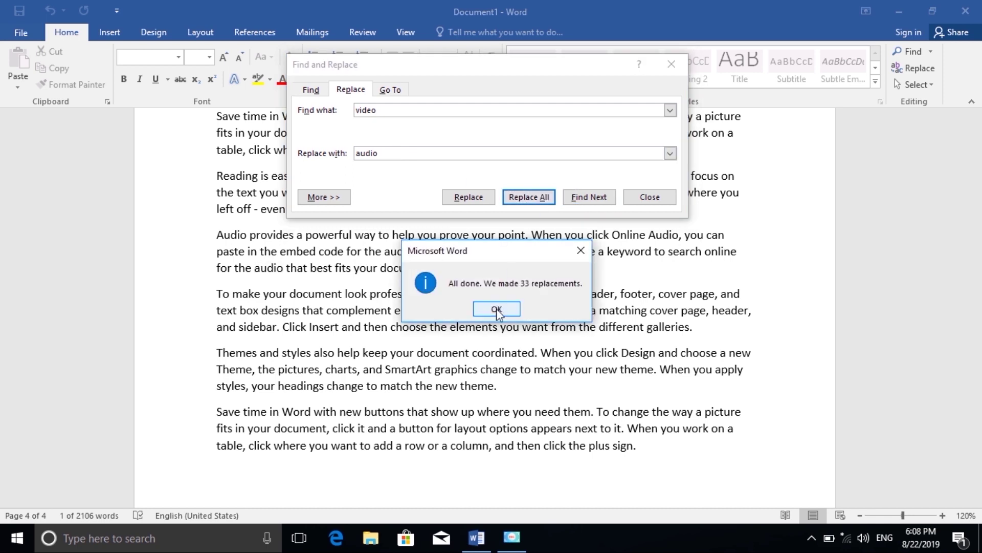
pyautogui.click(495, 309)
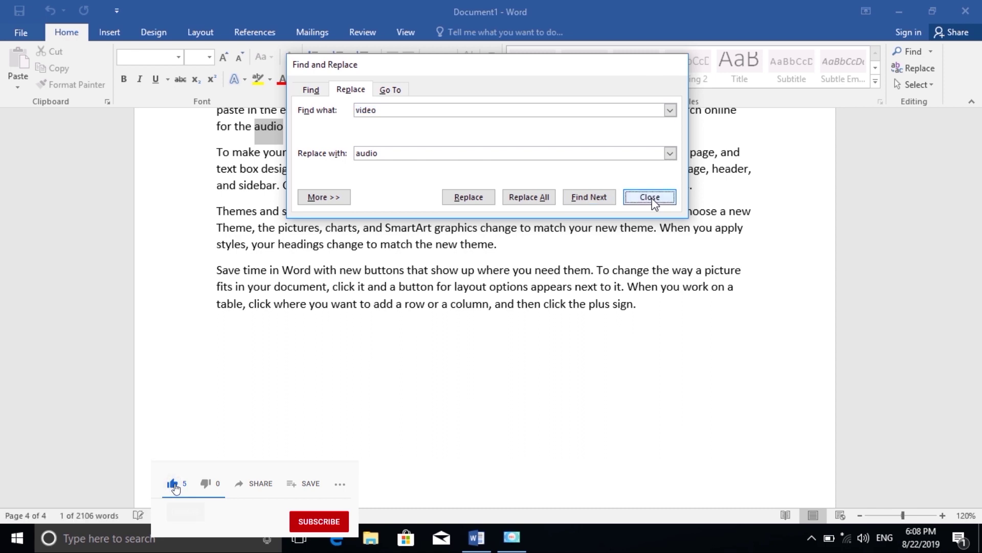
pyautogui.click(650, 197)
pyautogui.scroll(8, 247, 145)
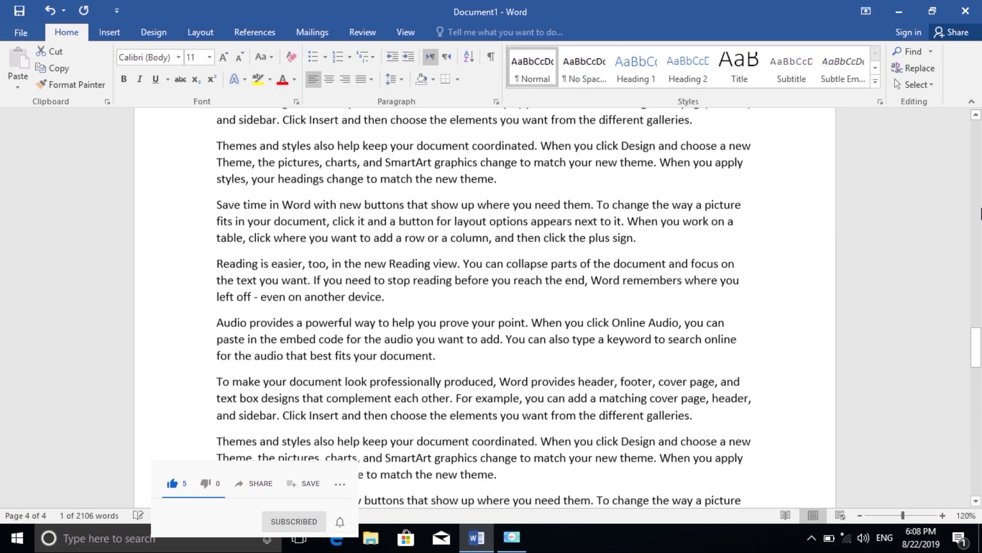
# Step: Set Find and Replace to change 'your' to 'my' and replace the first two occurrences
pyautogui.click(899, 68)
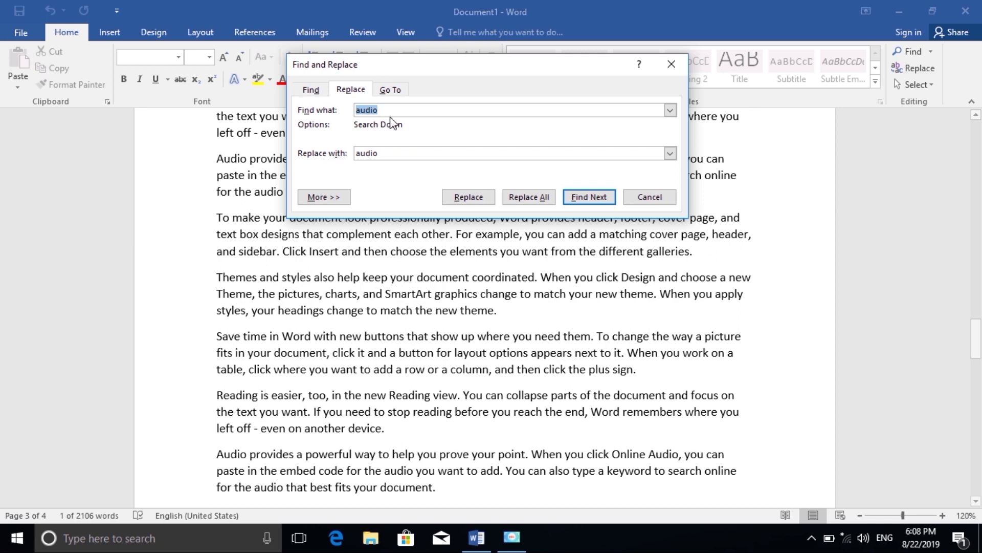
pyautogui.write('your')
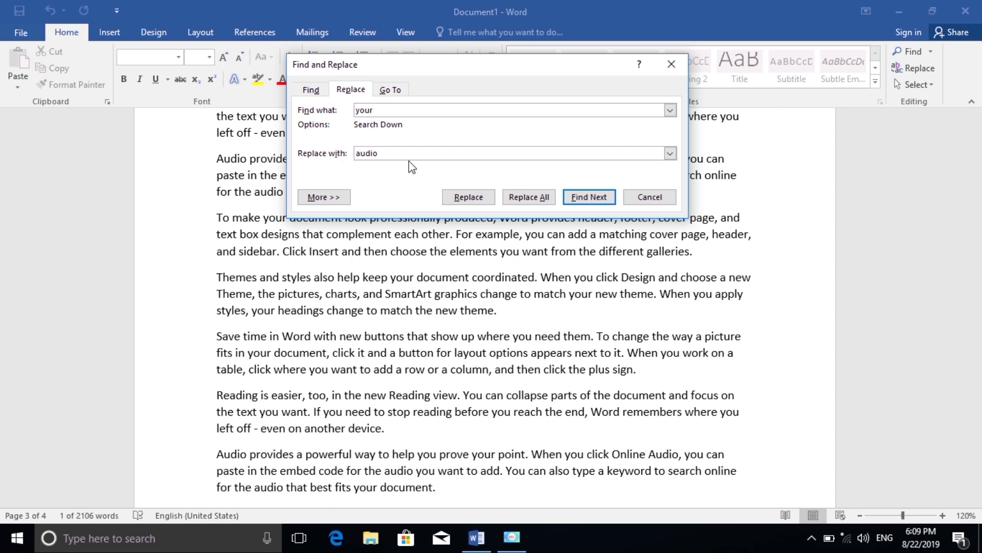
pyautogui.press('BackSpace')
pyautogui.press('BackSpace')
pyautogui.press('BackSpace')
pyautogui.press('BackSpace')
pyautogui.press('BackSpace')
pyautogui.write('my')
pyautogui.click(593, 200)
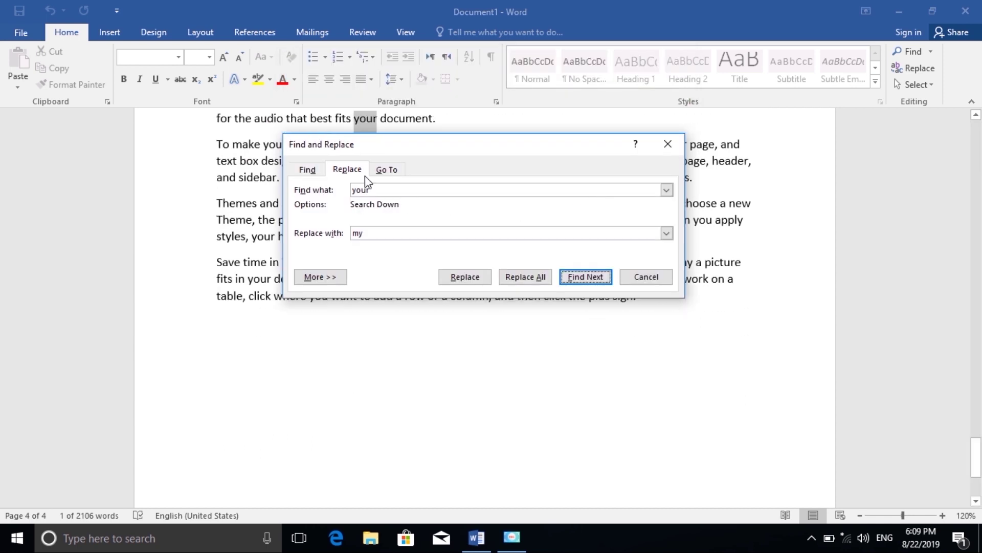
pyautogui.click(462, 276)
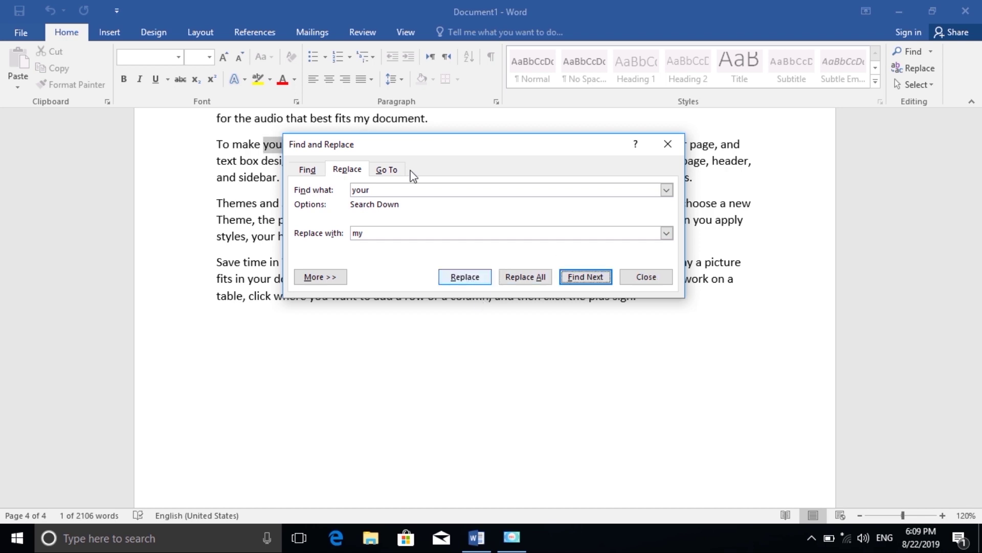
pyautogui.moveTo(399, 145); pyautogui.dragTo(424, 145)
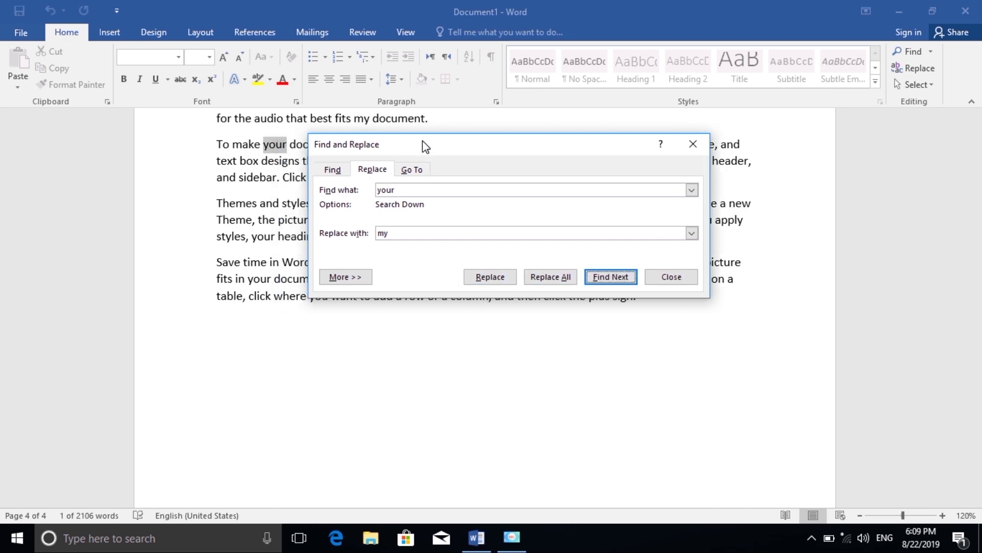
pyautogui.click(490, 278)
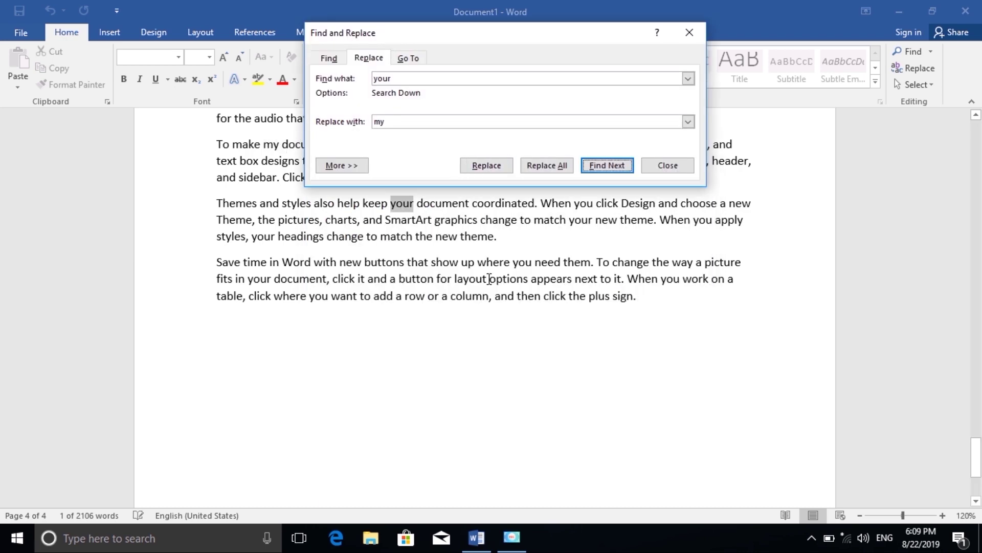
# Step: Replace all remaining 'your' with 'my', continuing from the document start, and close the dialog
pyautogui.click(563, 170)
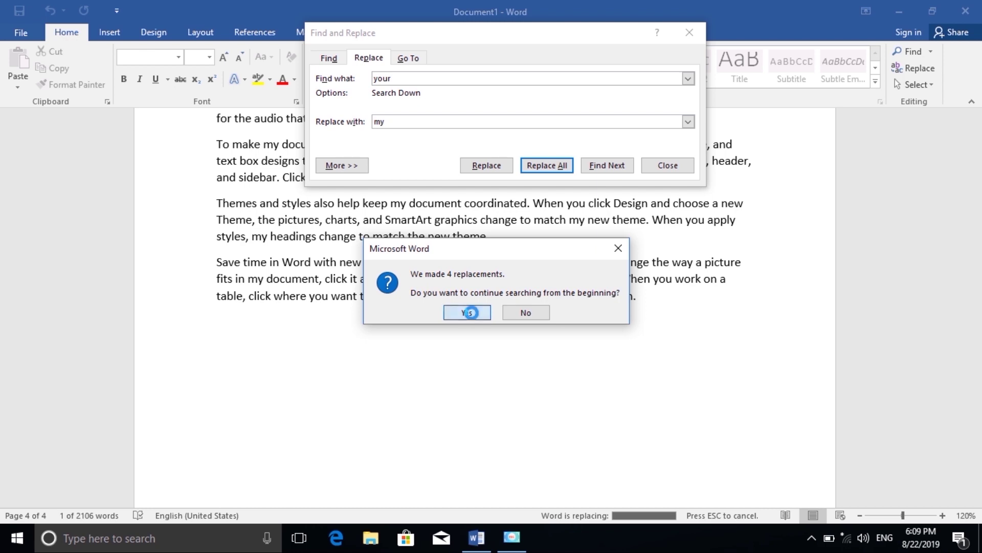
pyautogui.click(473, 315)
pyautogui.click(487, 311)
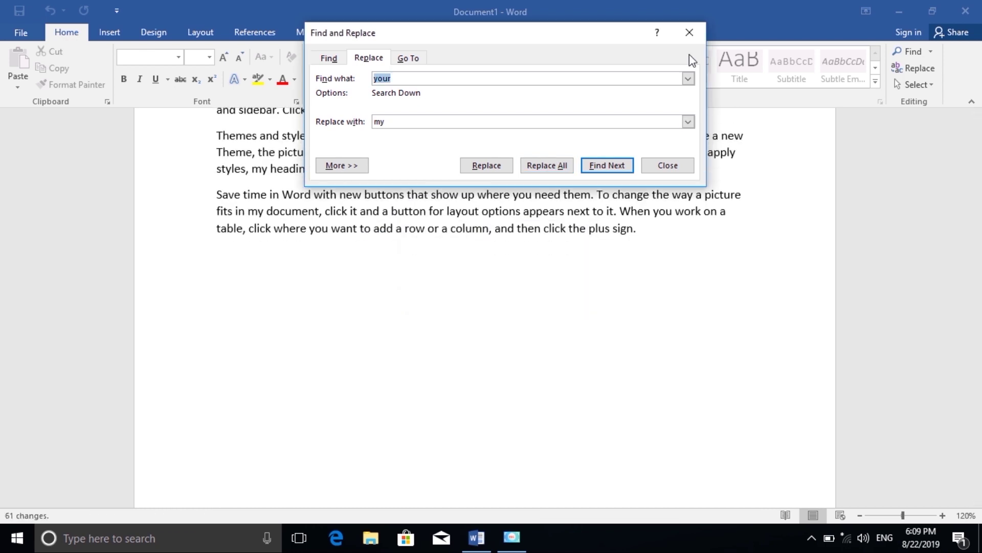
pyautogui.click(689, 32)
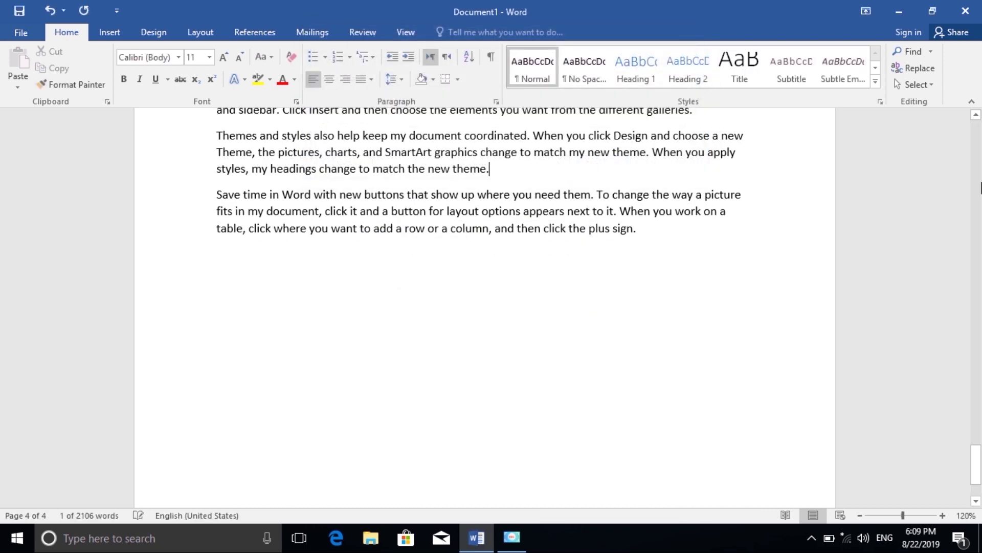
pyautogui.scroll(5, 974, 194)
# Step: Select all text with Ctrl+A, clear the selection, and open the Editing group's Select list
pyautogui.scroll(5, 974, 194)
pyautogui.scroll(5, 974, 194)
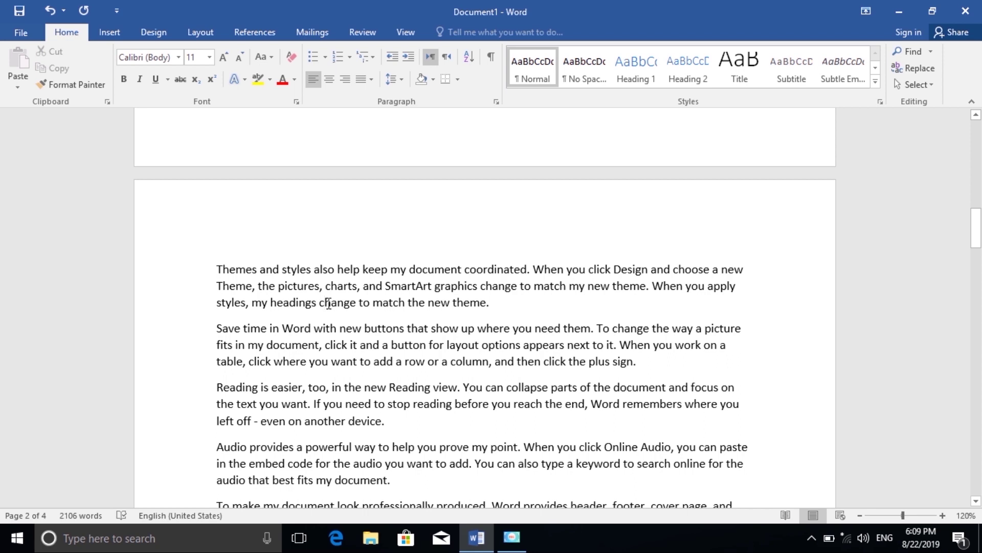
pyautogui.hotkey('ctrl', 'a')
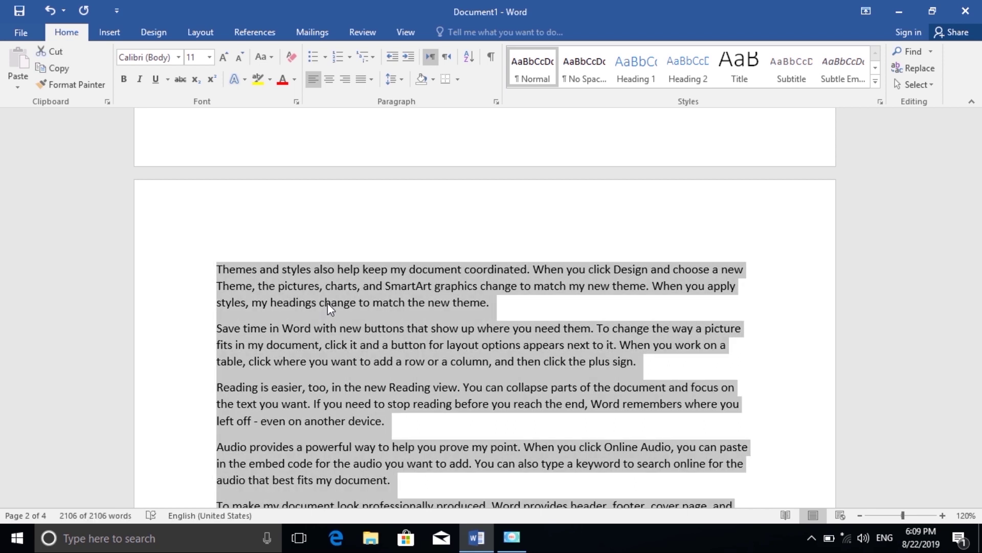
pyautogui.click(381, 317)
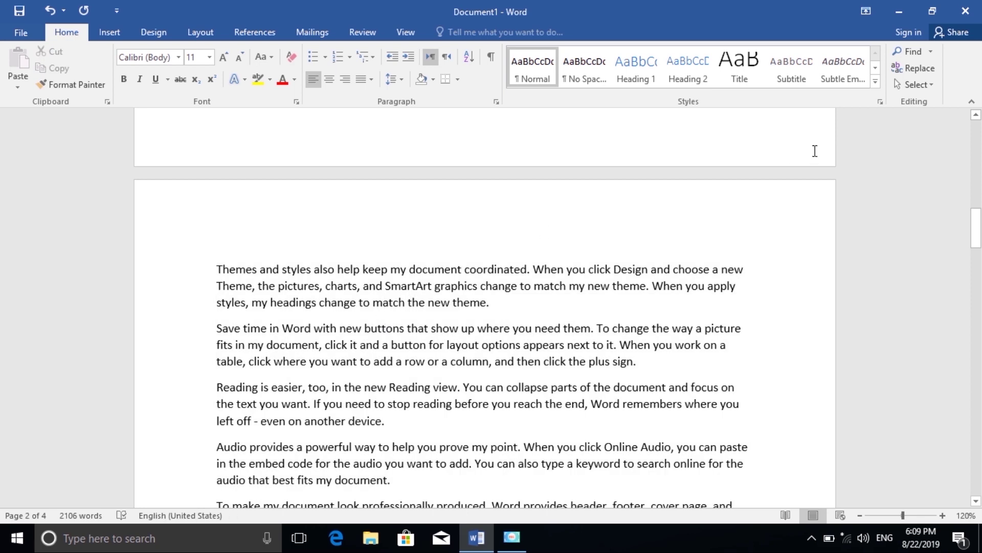
pyautogui.click(910, 86)
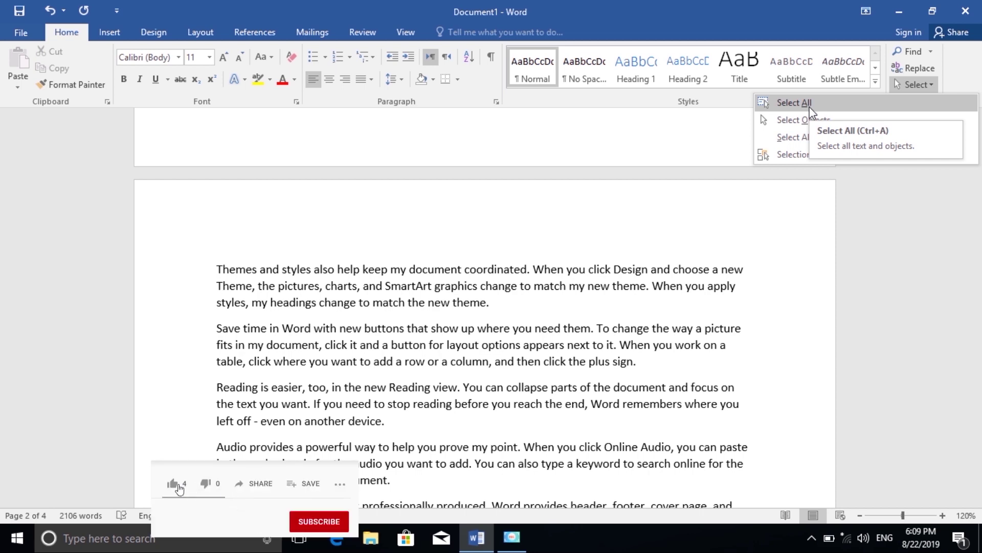
# Step: Choose Select All from the Select list, then clear it by clicking into the first paragraph
pyautogui.click(792, 103)
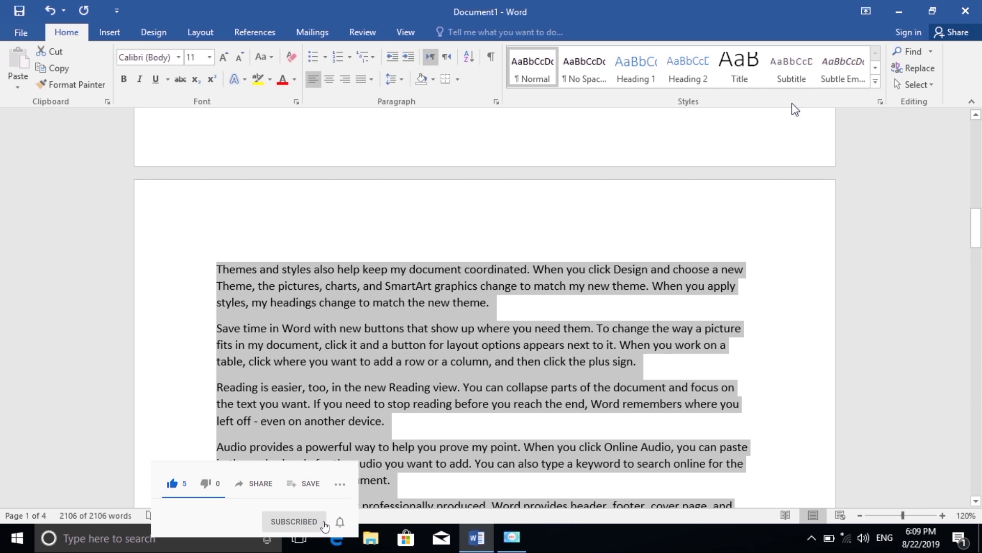
pyautogui.click(595, 214)
pyautogui.click(456, 305)
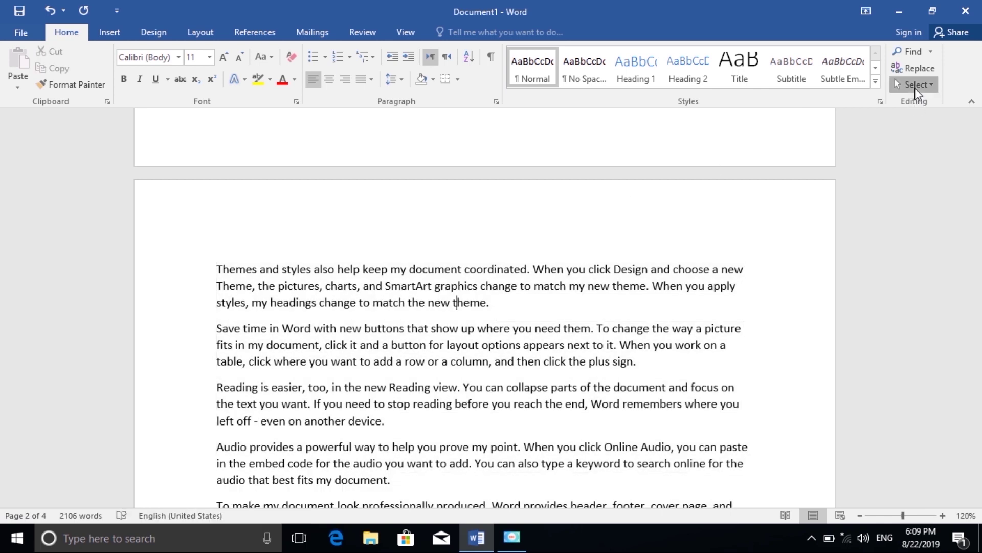
# Step: Switch the Select tool to Select Objects and scroll down the document
pyautogui.click(915, 85)
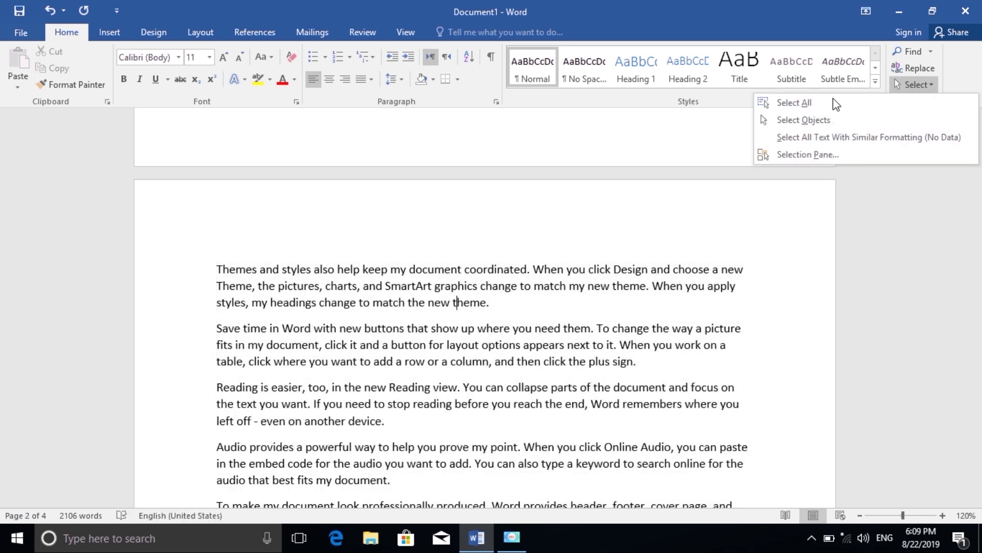
pyautogui.click(802, 120)
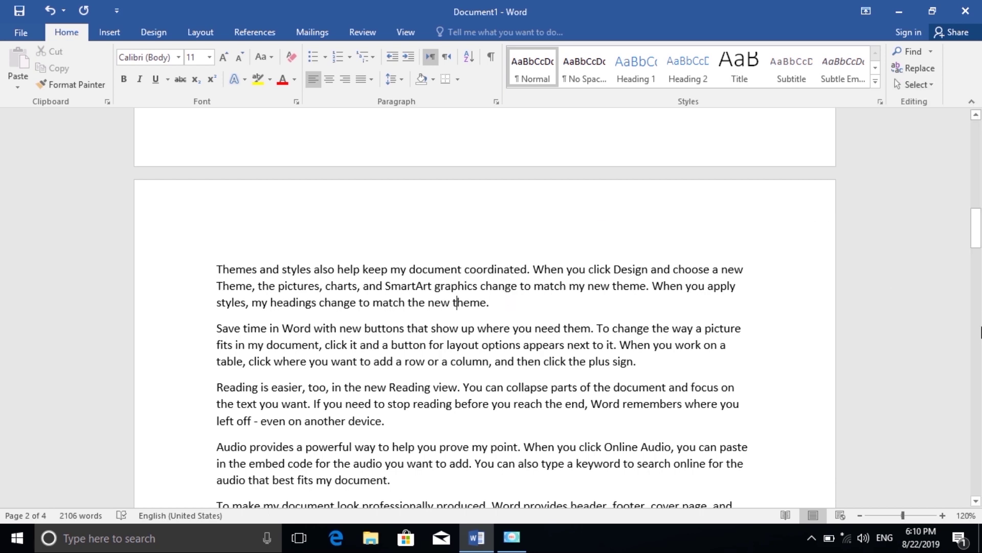
pyautogui.scroll(-7, 980, 331)
pyautogui.scroll(-5, 981, 331)
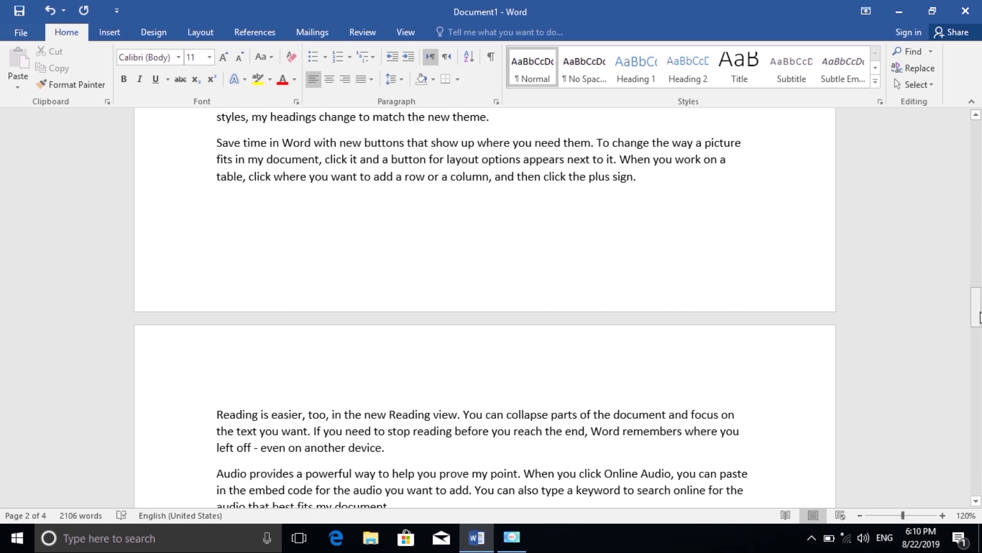
pyautogui.moveTo(978, 317); pyautogui.dragTo(976, 284)
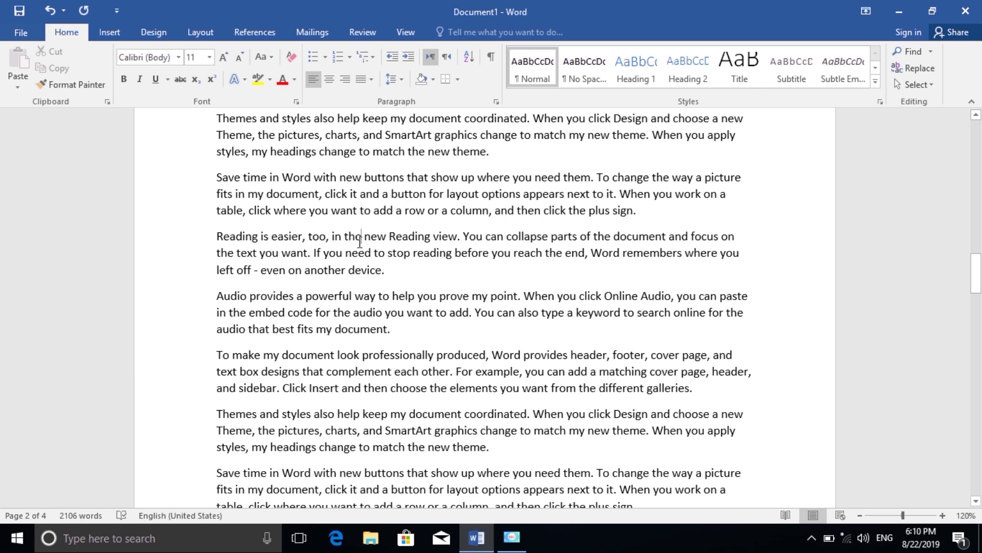
# Step: Pick the Rectangle shape from the Insert tab's Shapes gallery
pyautogui.doubleClick(366, 237)
pyautogui.click(398, 252)
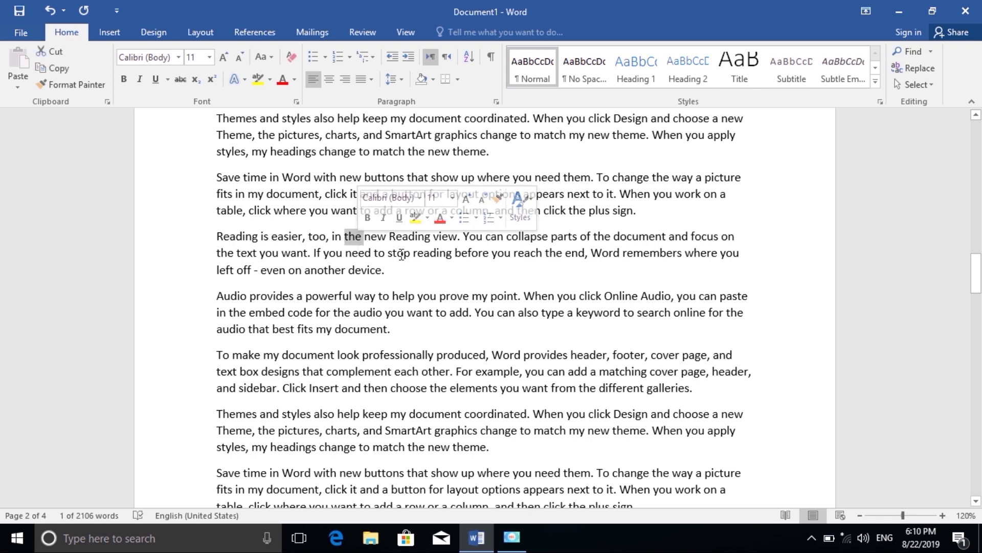
pyautogui.click(154, 35)
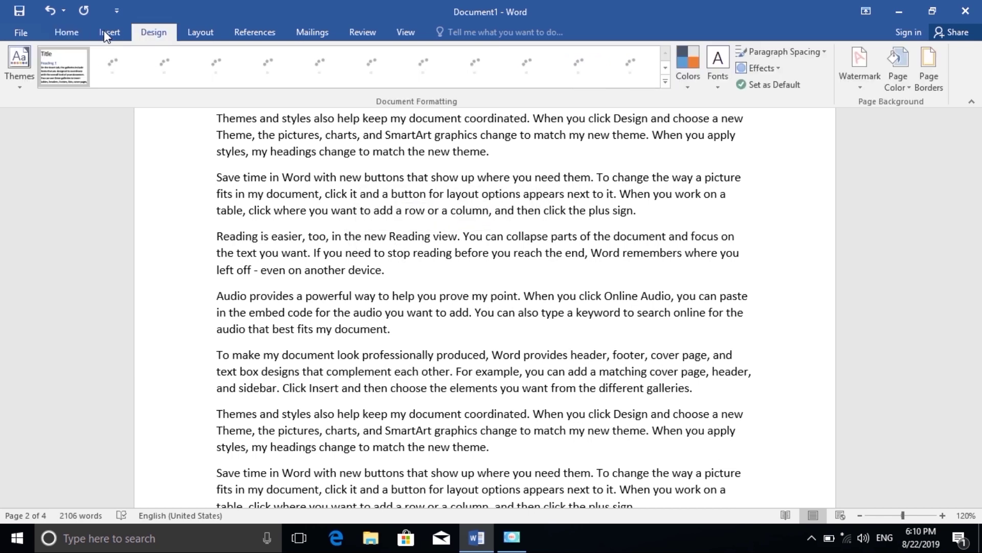
pyautogui.click(104, 30)
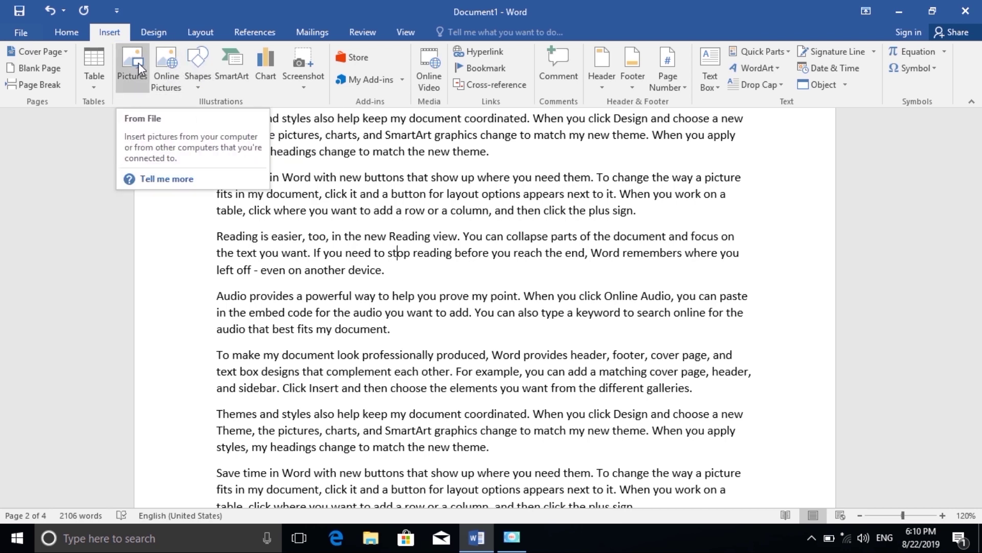
pyautogui.click(192, 65)
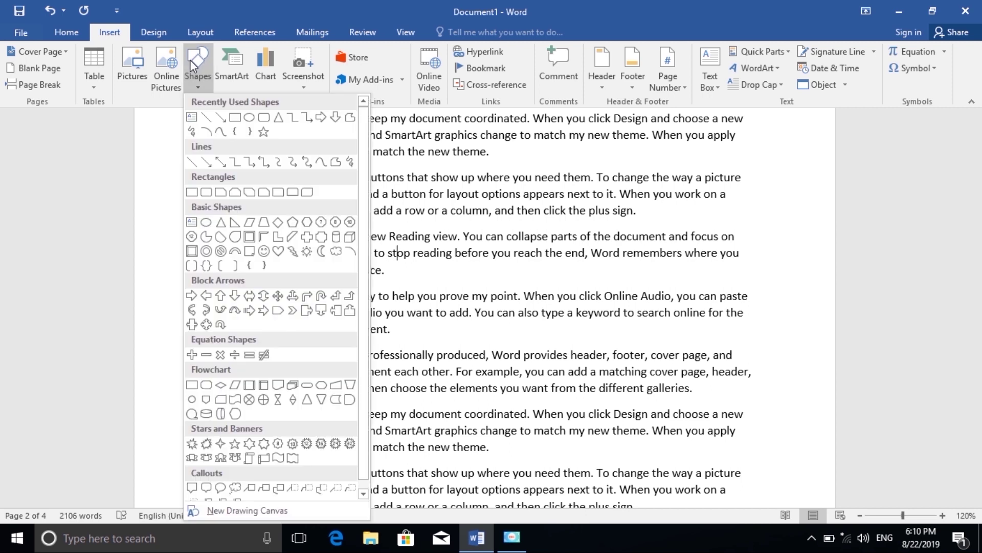
pyautogui.click(235, 117)
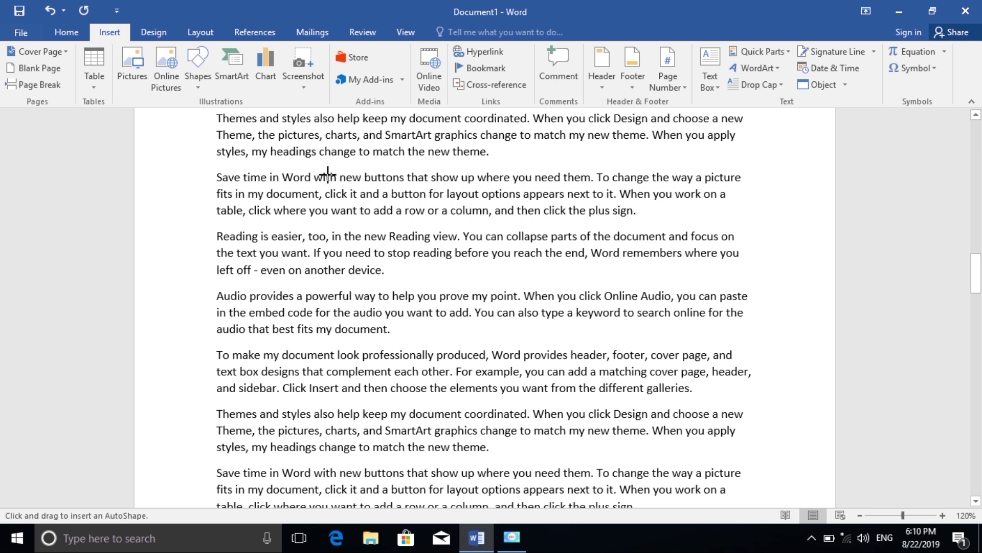
# Step: Draw a 1.86" by 2.84" blue rectangle over the middle paragraphs and reselect it
pyautogui.moveTo(327, 174); pyautogui.dragTo(561, 328)
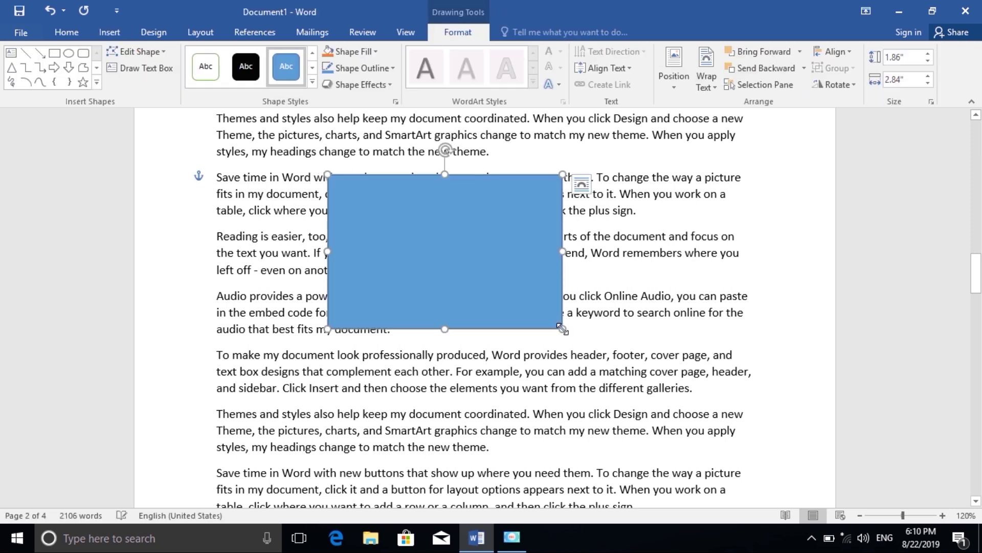
pyautogui.click(641, 234)
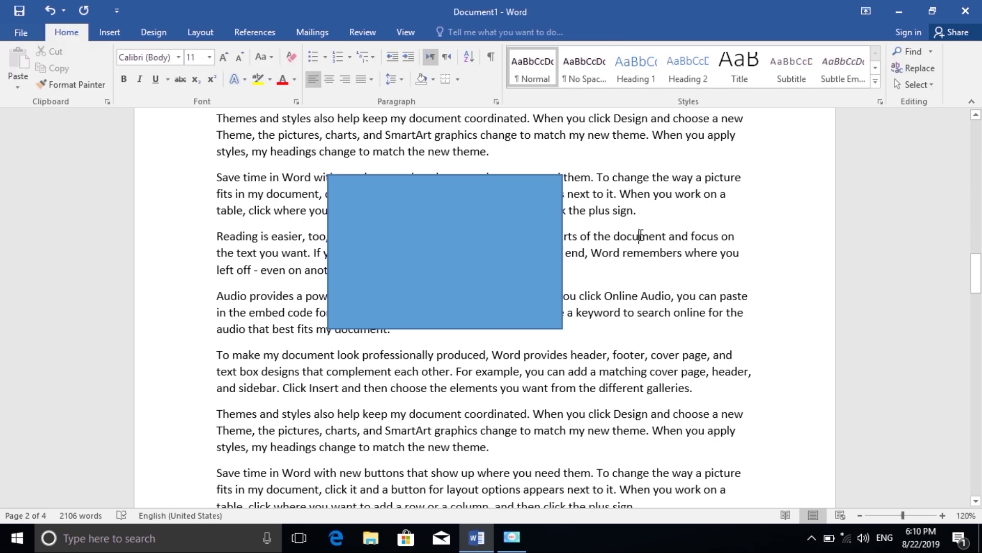
pyautogui.click(479, 225)
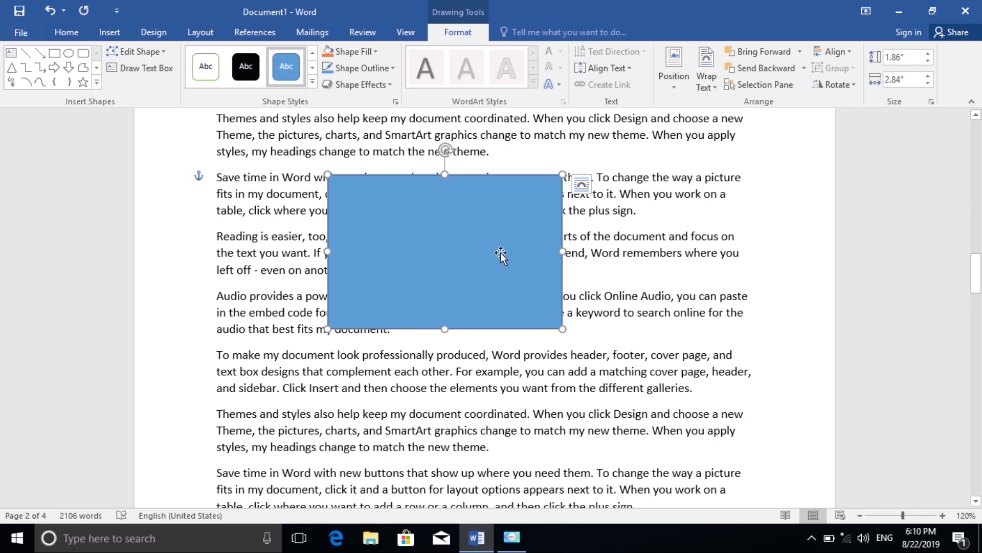
pyautogui.click(667, 256)
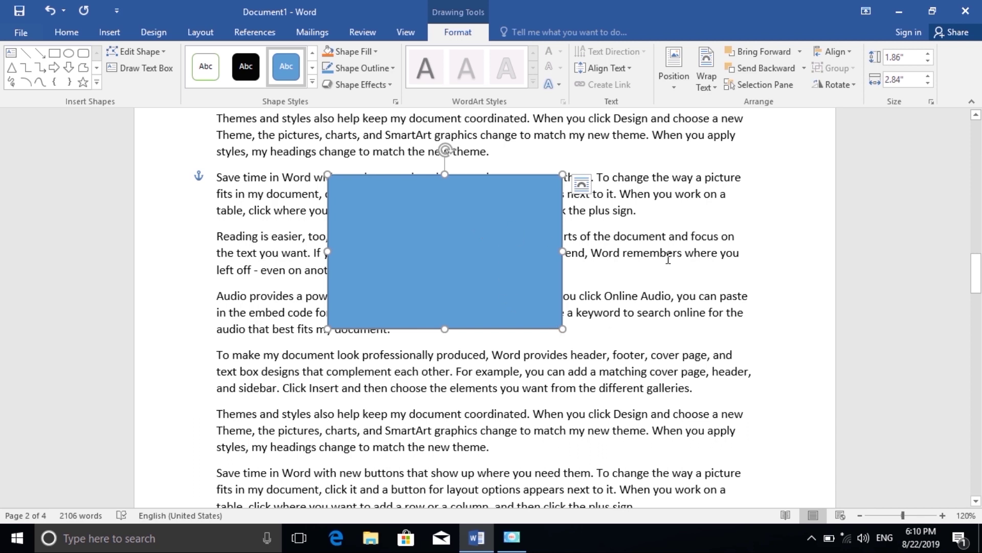
pyautogui.click(448, 223)
# Step: Apply Send Behind Text to the blue rectangle, then deselect it
pyautogui.rightClick(448, 223)
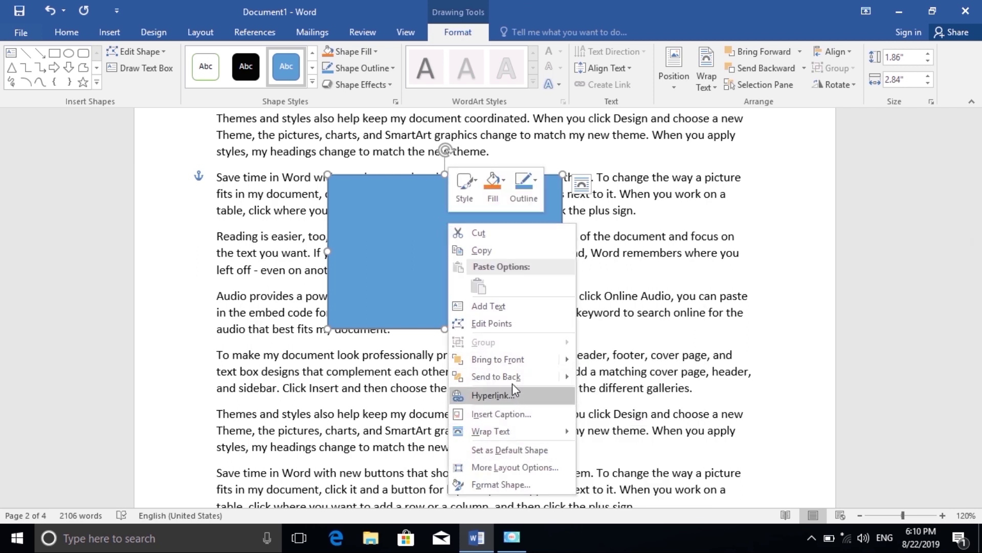
pyautogui.moveTo(496, 376)
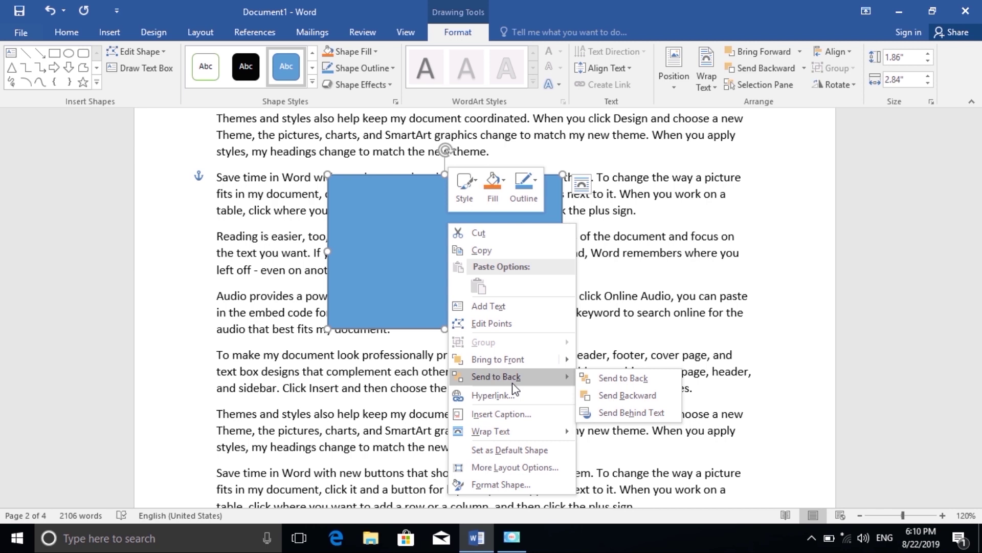
pyautogui.click(628, 414)
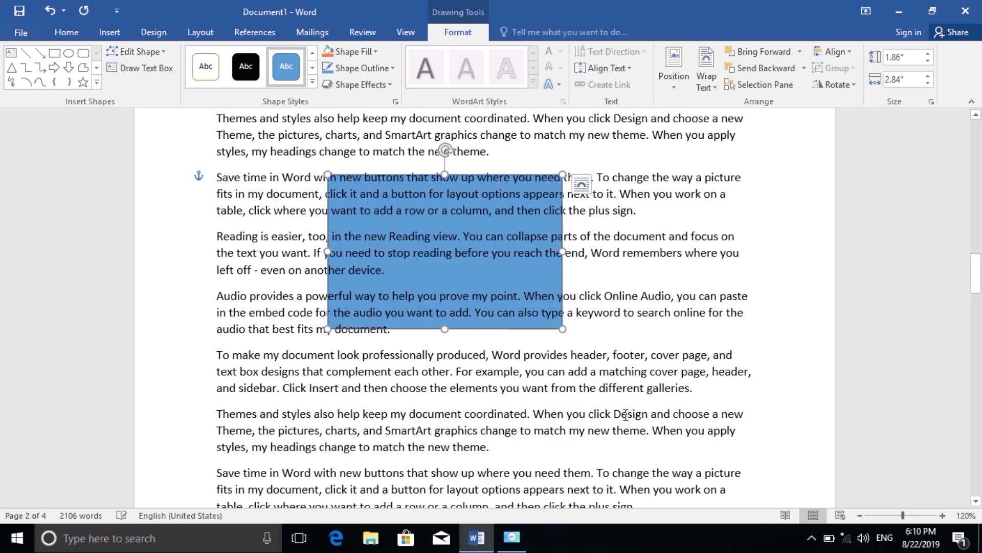
pyautogui.click(613, 287)
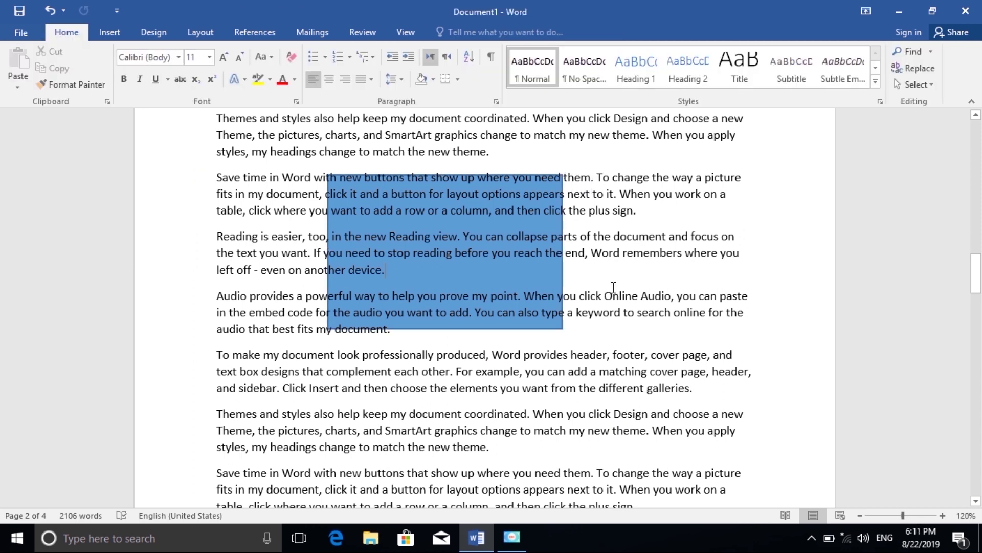
# Step: Check that words over the rectangle are selectable, then open the Editing group's Select list
pyautogui.doubleClick(492, 247)
pyautogui.doubleClick(445, 236)
pyautogui.click(402, 223)
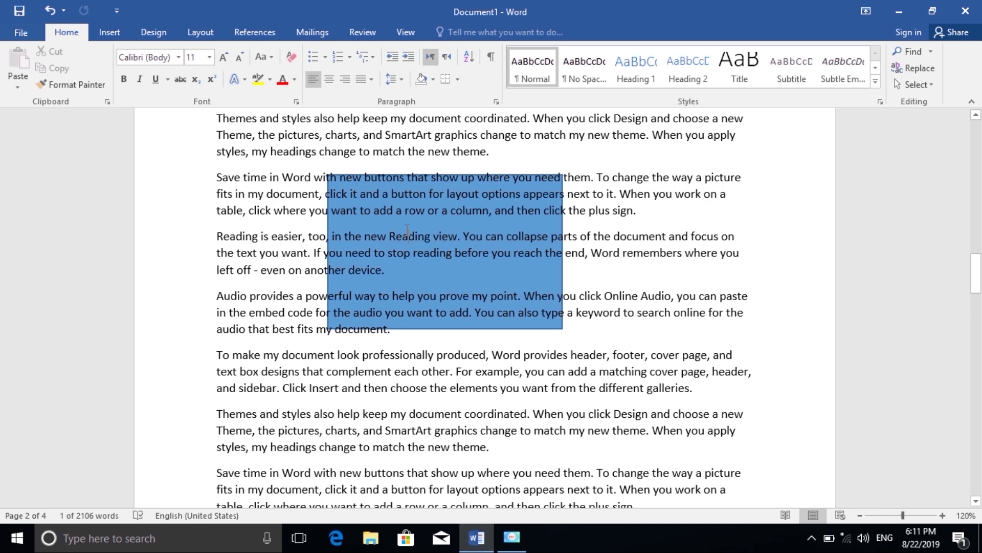
pyautogui.doubleClick(400, 222)
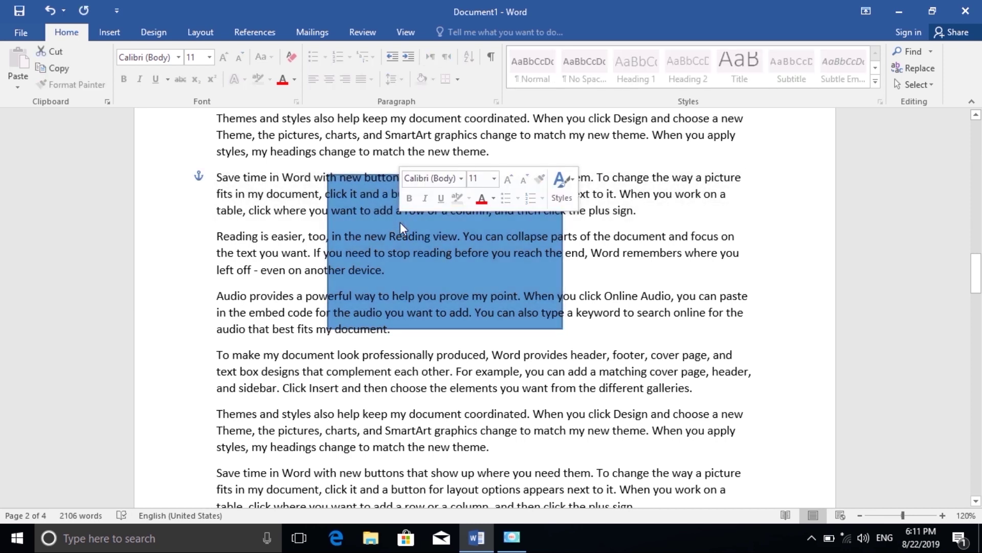
pyautogui.click(404, 252)
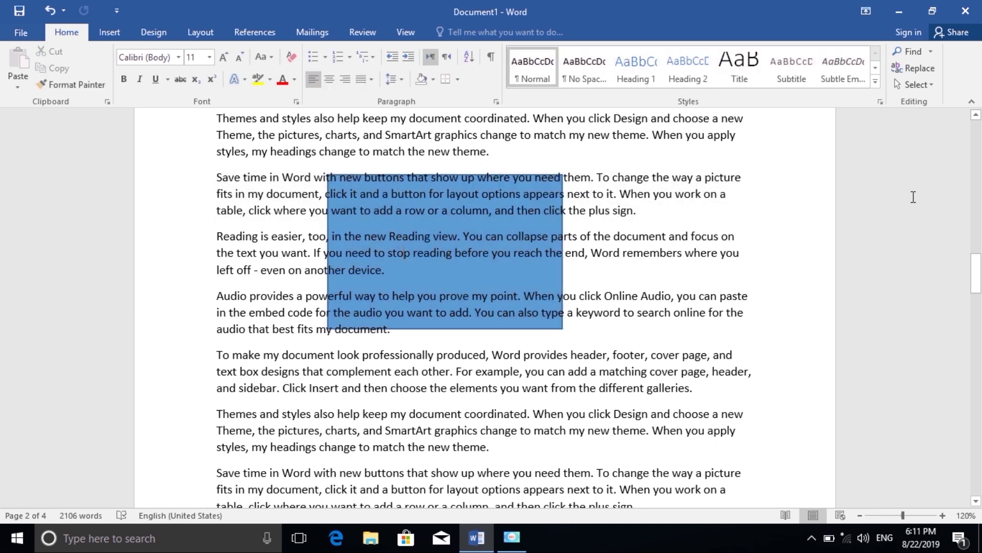
pyautogui.click(915, 86)
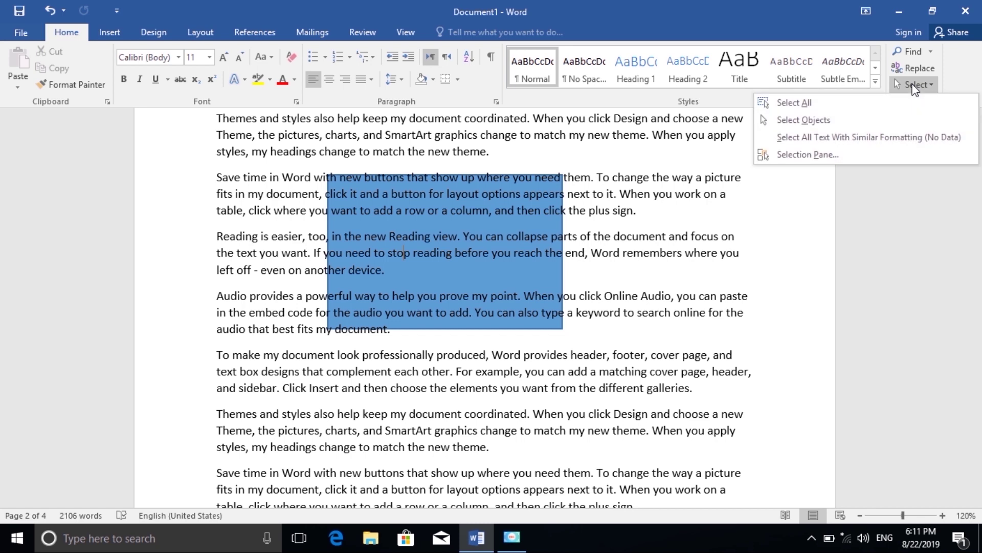
pyautogui.click(833, 125)
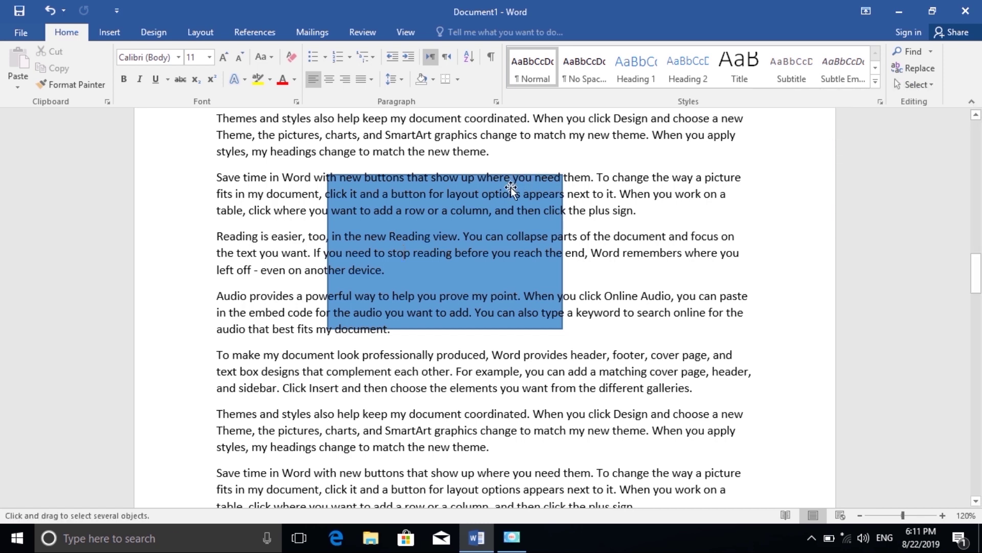
pyautogui.click(450, 224)
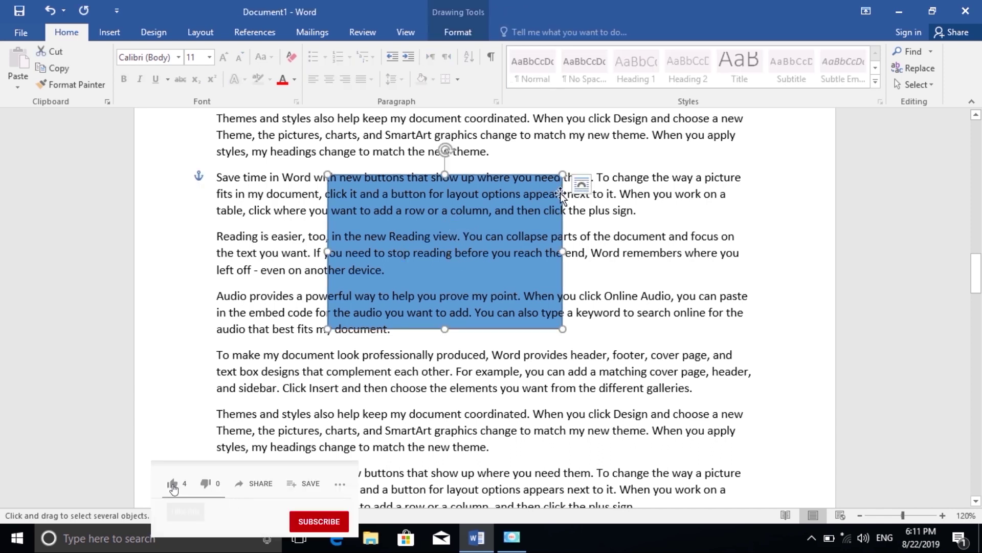
pyautogui.press('Escape')
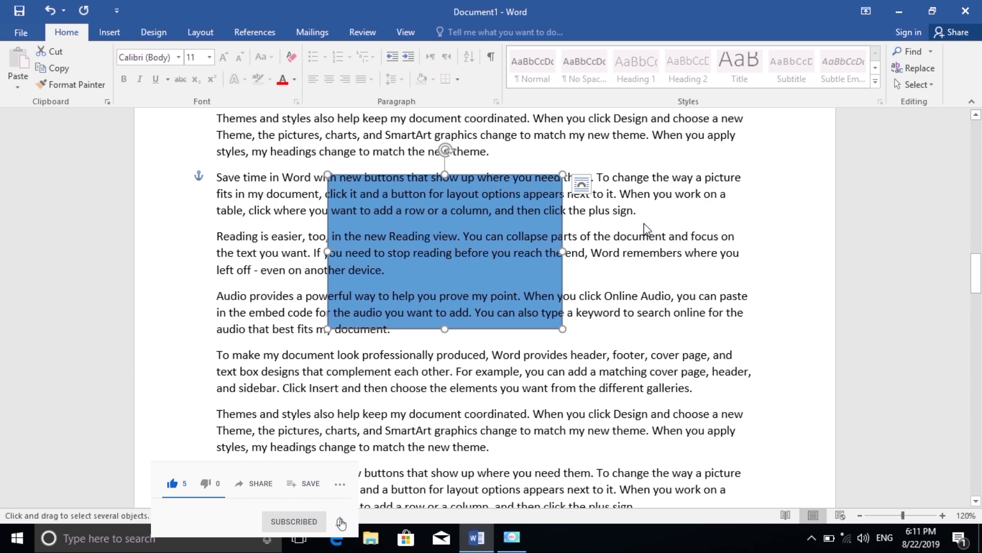
pyautogui.doubleClick(645, 238)
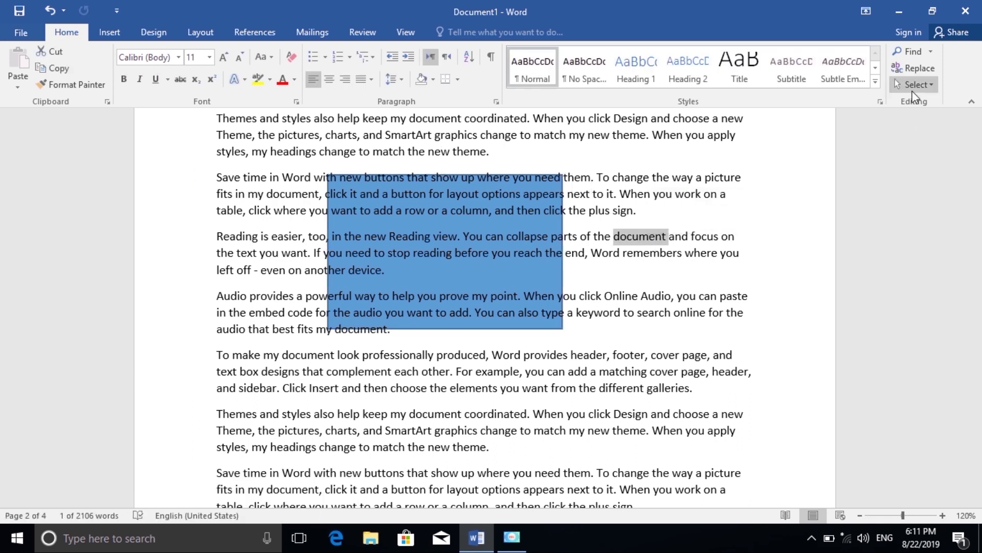
pyautogui.click(913, 85)
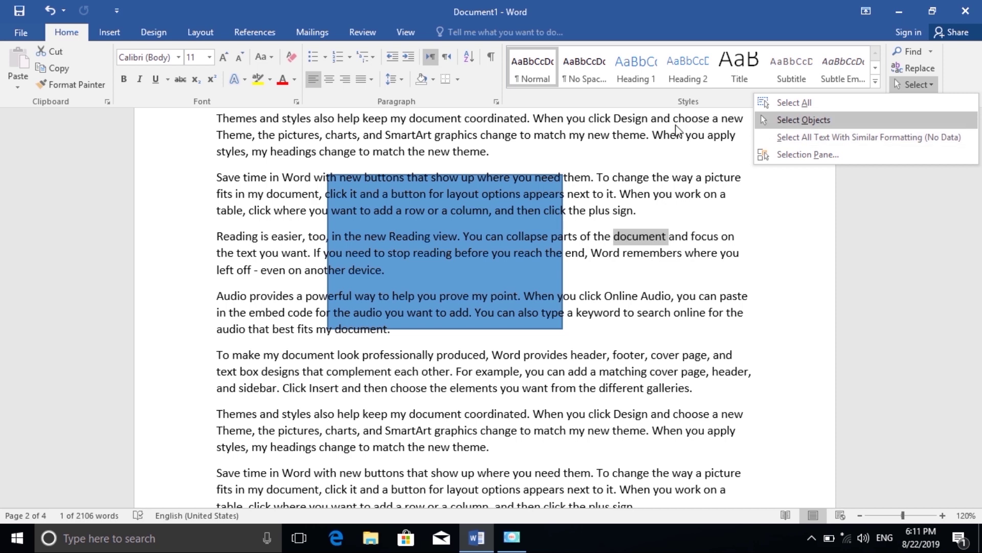
pyautogui.click(273, 123)
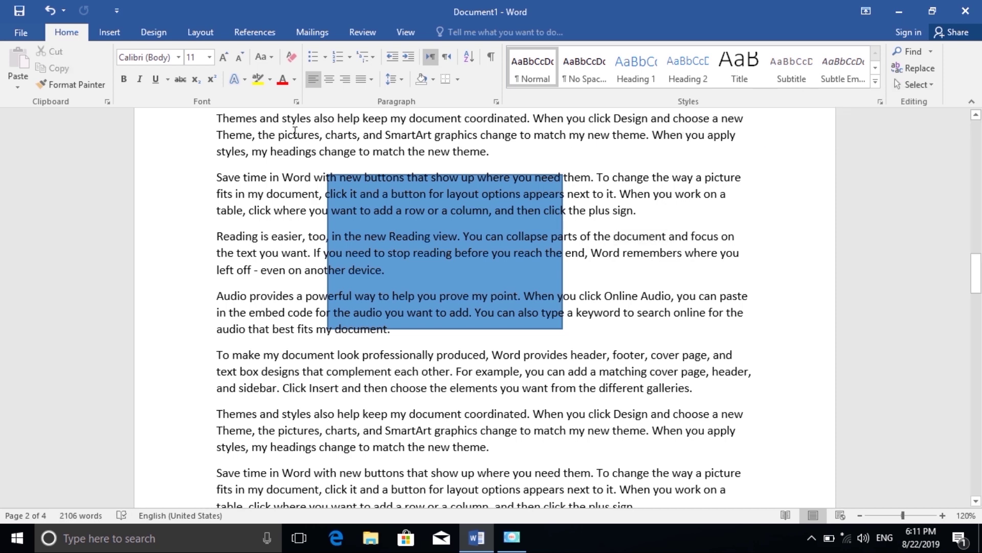
# Step: Bold the words 'pictures', 'remembers' and 'my' in the document text
pyautogui.doubleClick(294, 135)
pyautogui.click(124, 80)
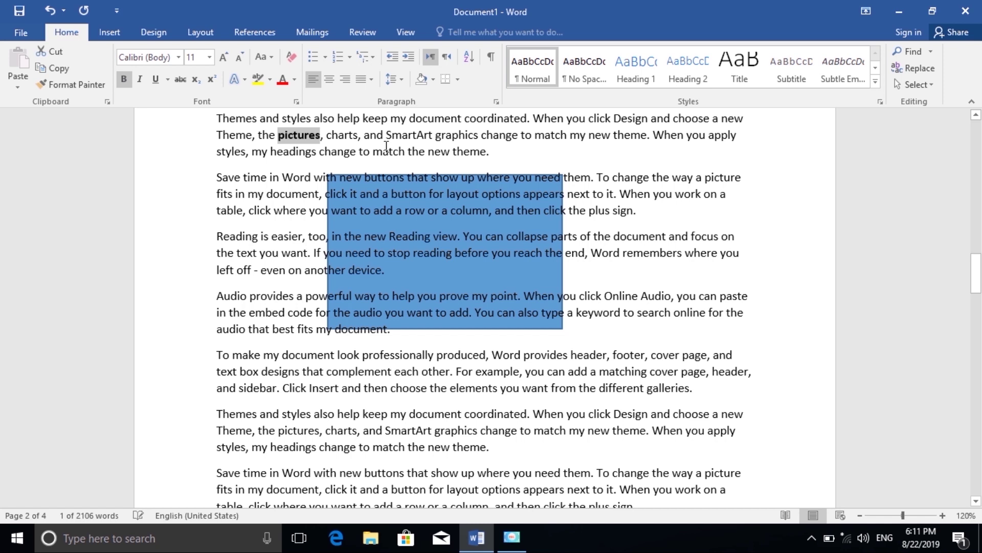
pyautogui.doubleClick(670, 252)
pyautogui.click(125, 77)
pyautogui.click(274, 355)
pyautogui.doubleClick(275, 354)
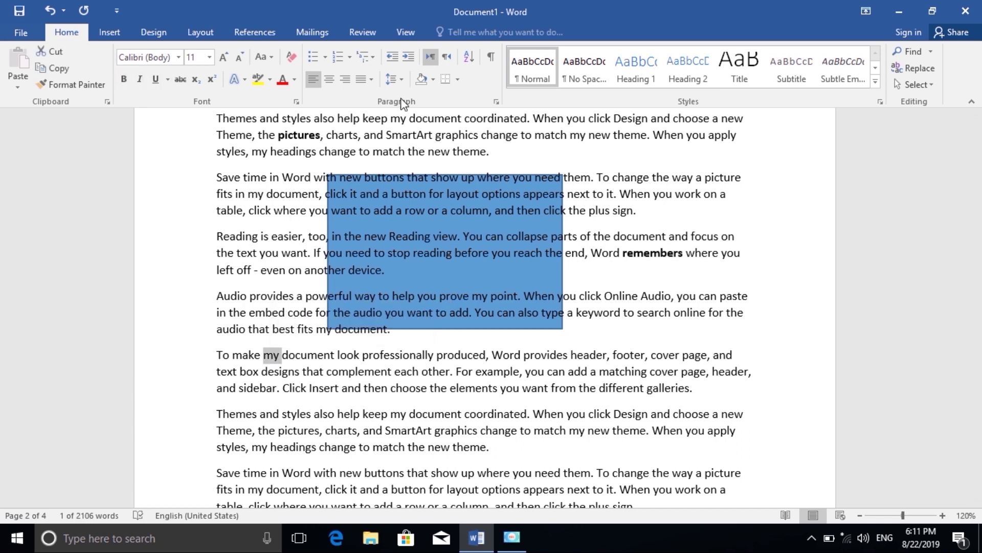
pyautogui.hotkey('ctrl', 'b')
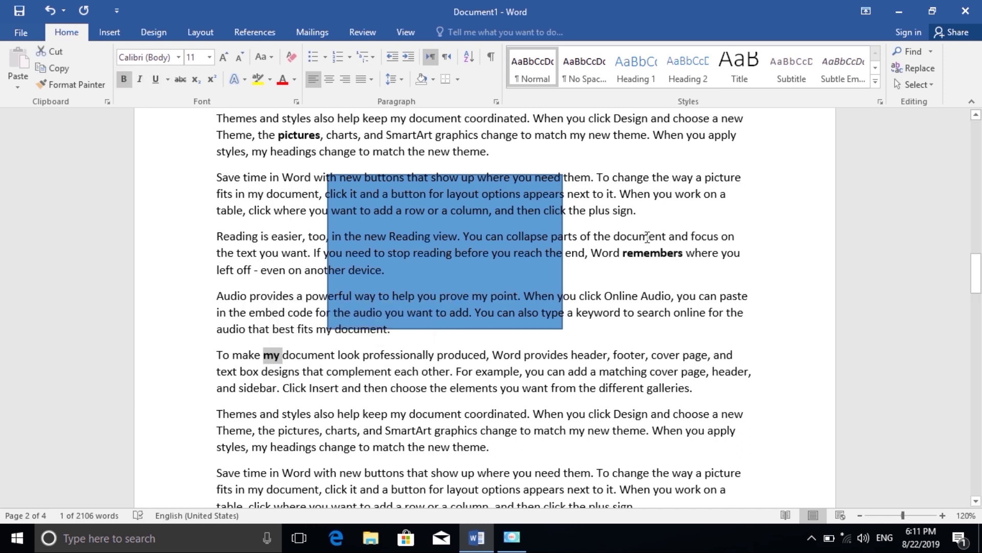
pyautogui.click(649, 255)
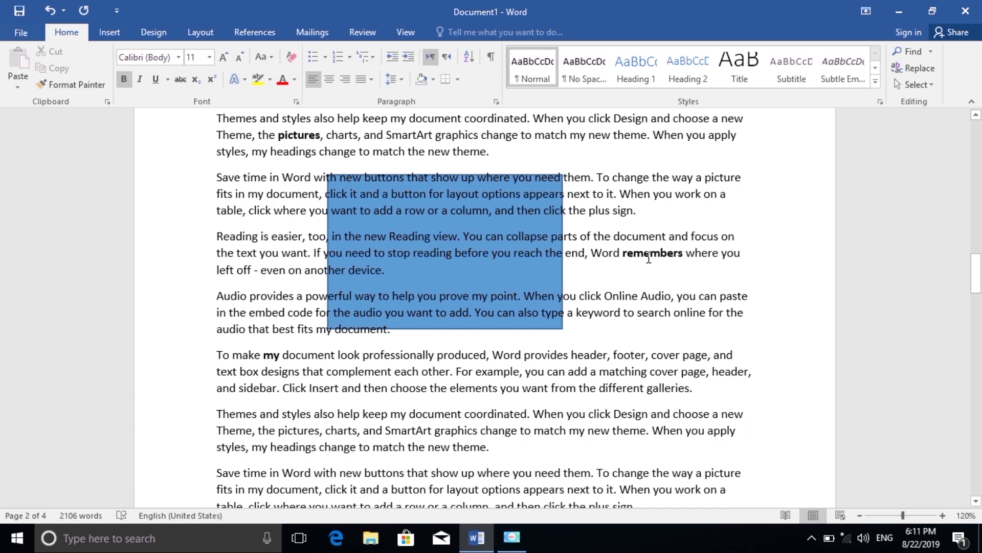
pyautogui.click(918, 82)
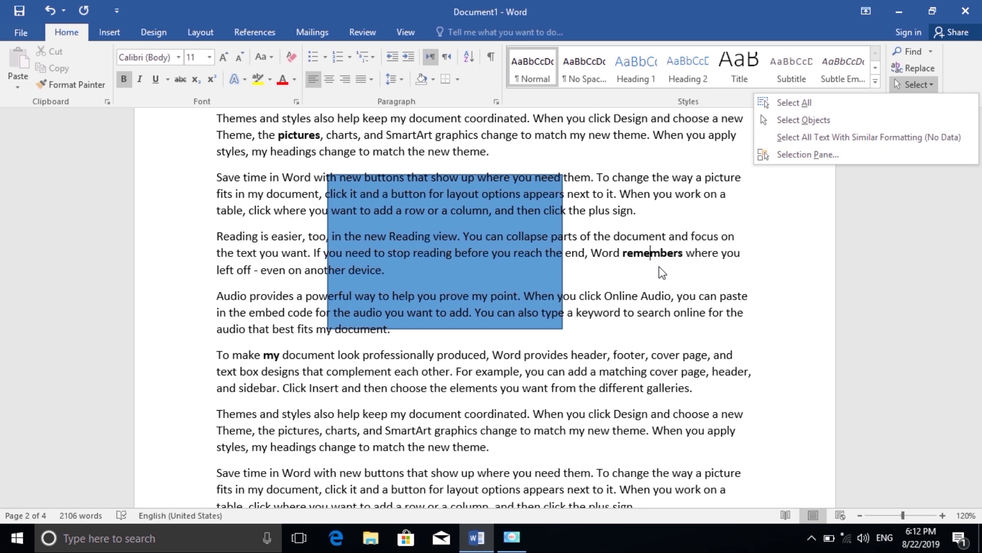
pyautogui.click(830, 134)
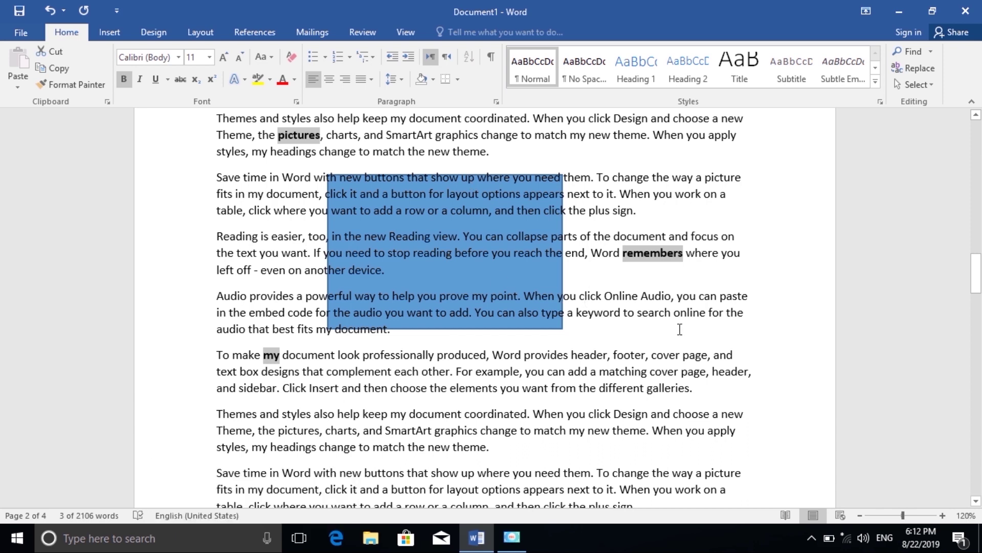
pyautogui.click(595, 368)
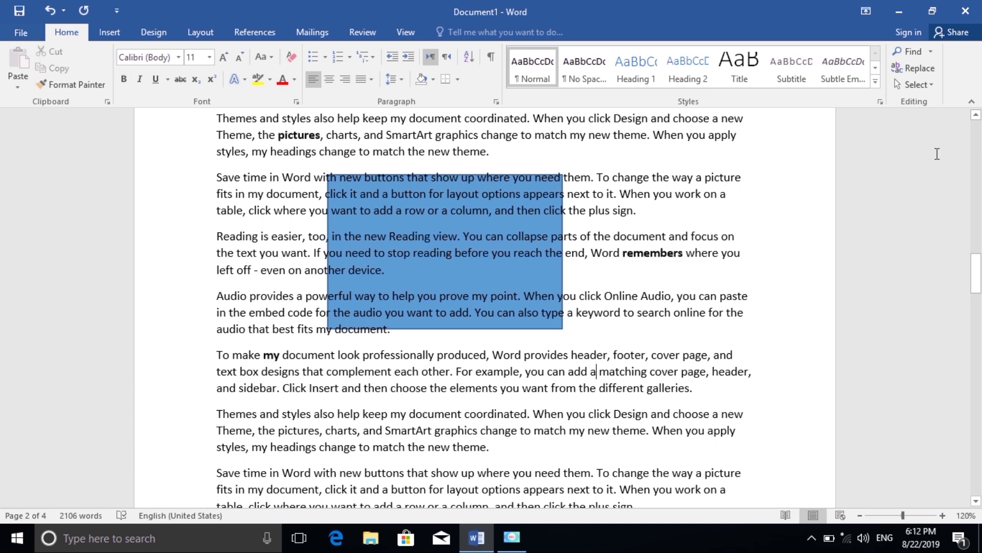
pyautogui.click(913, 86)
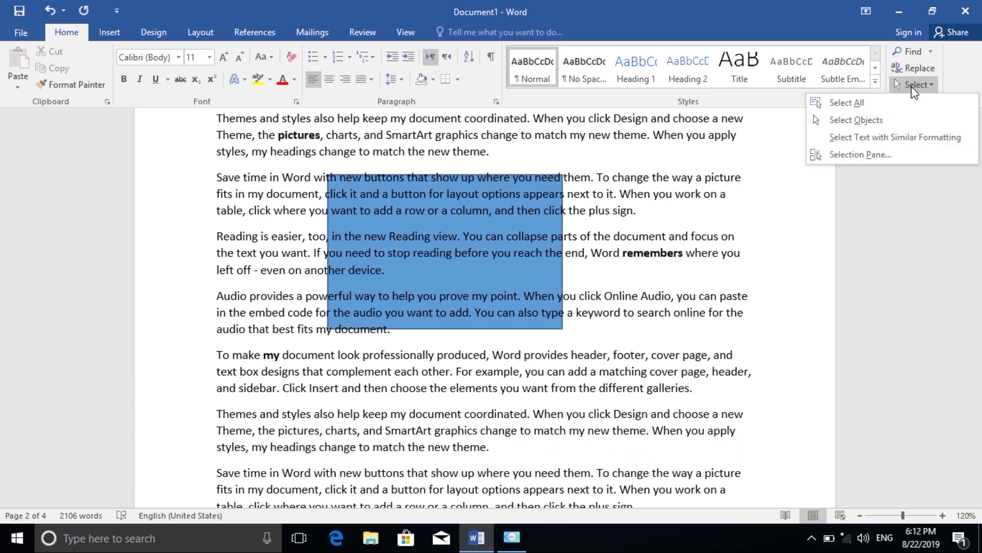
# Step: Open the Selection Pane, select Rectangle 1, then hide it and show it again
pyautogui.click(861, 154)
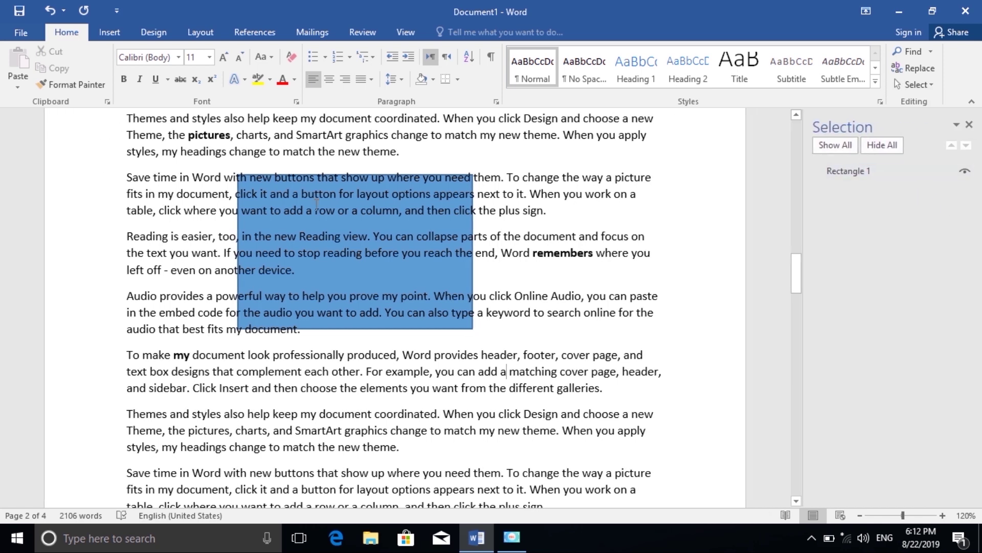
pyautogui.click(932, 86)
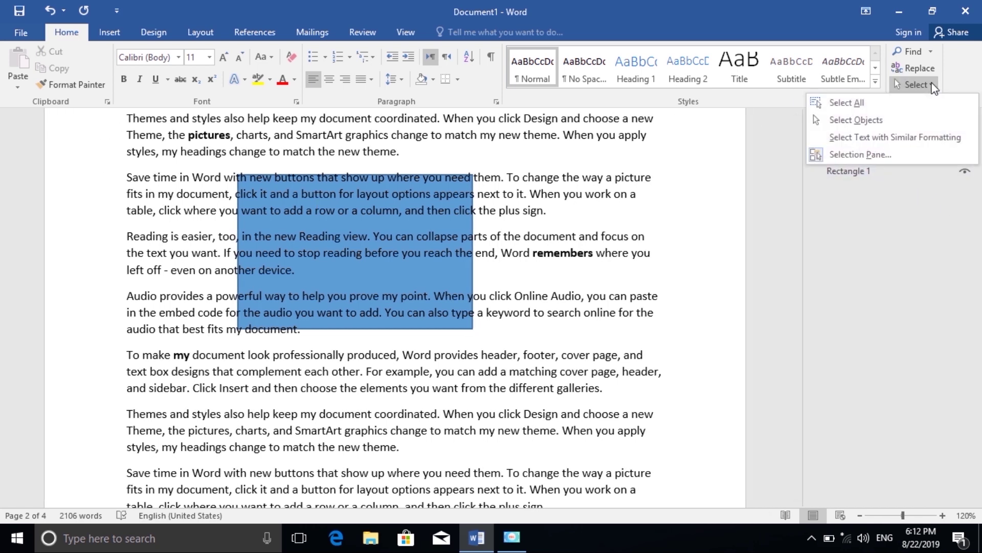
pyautogui.click(855, 120)
pyautogui.click(340, 174)
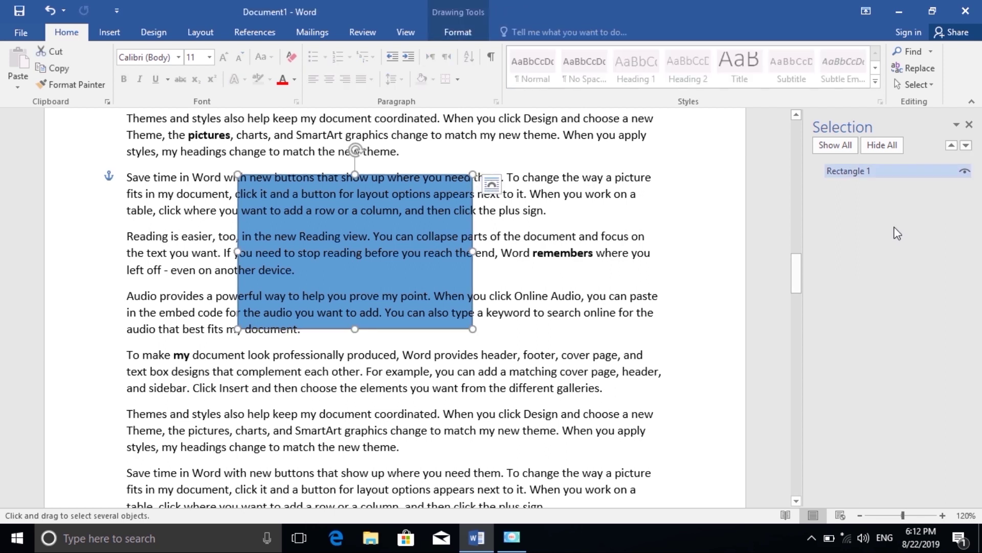
pyautogui.click(966, 172)
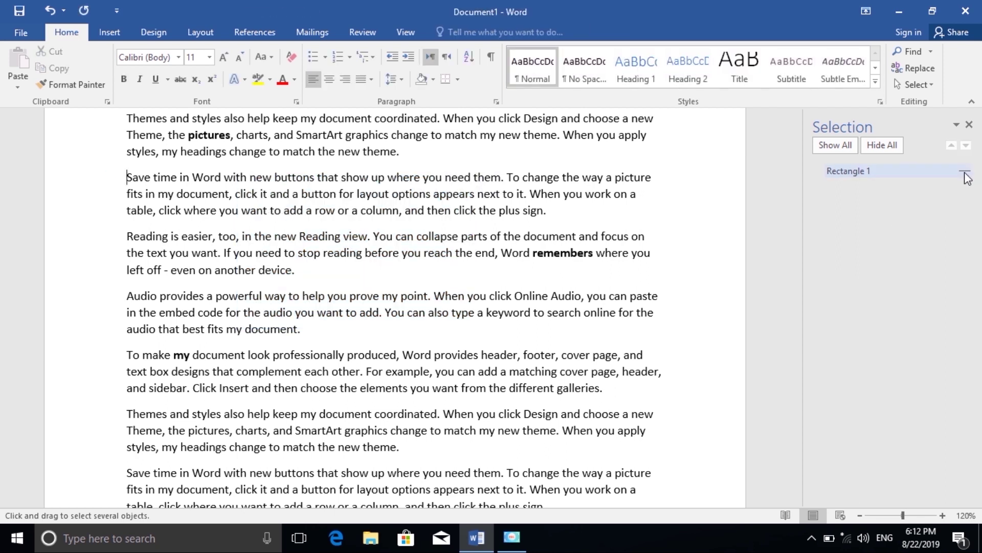
pyautogui.click(965, 173)
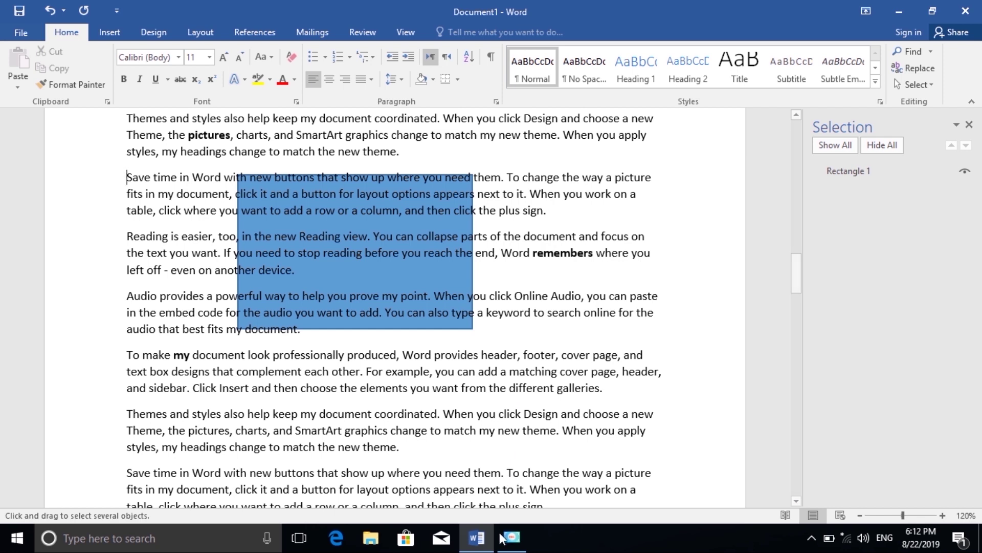
# Step: Show the Movavi Screen Capture Pro recording window from the taskbar
pyautogui.click(507, 546)
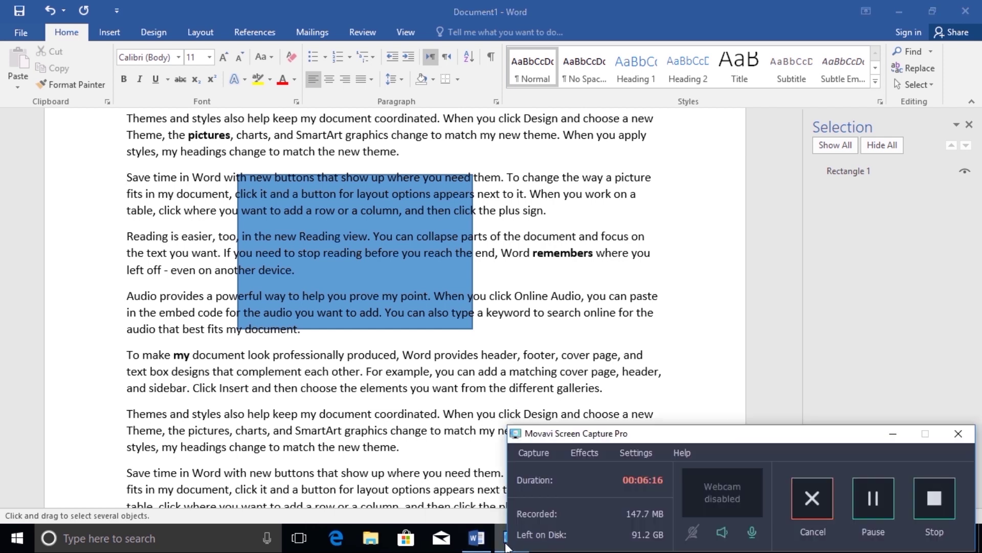